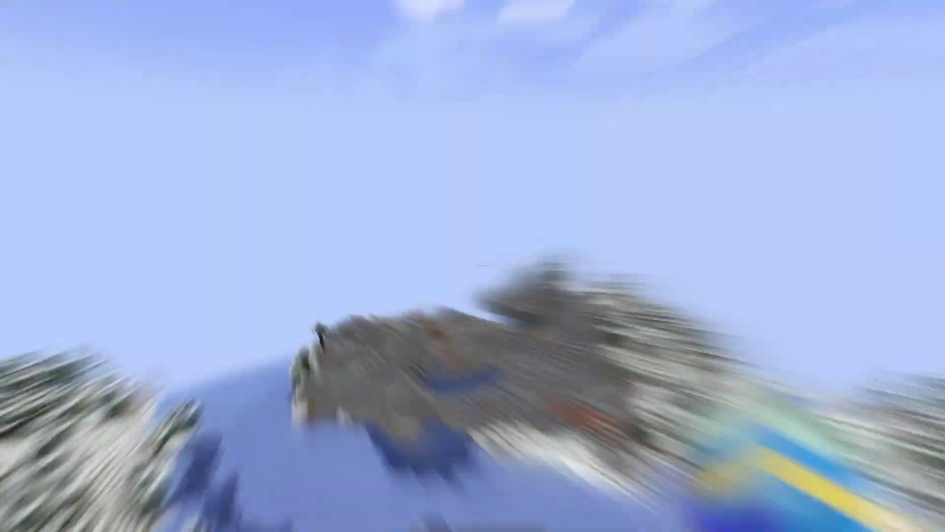
Fly around the snowy, tree-covered mountain and look over the surrounding terrain
key(w)
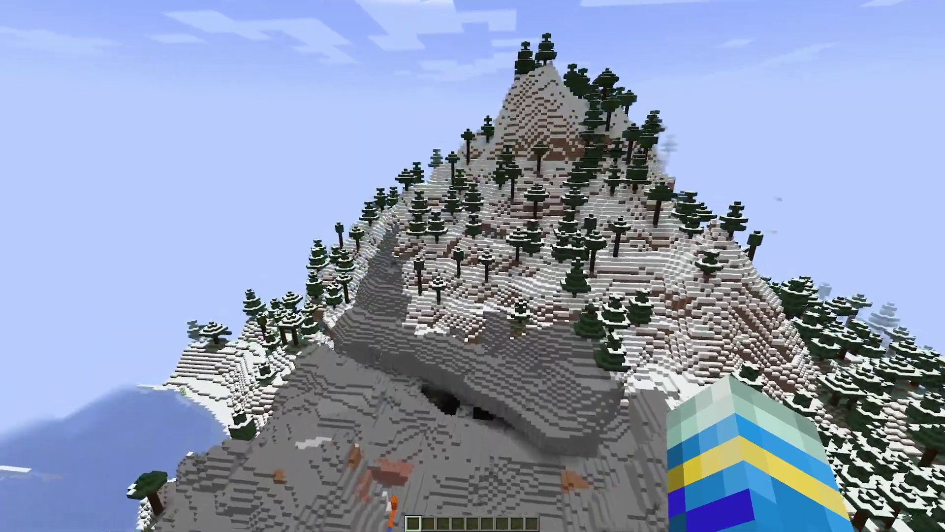
key(s)
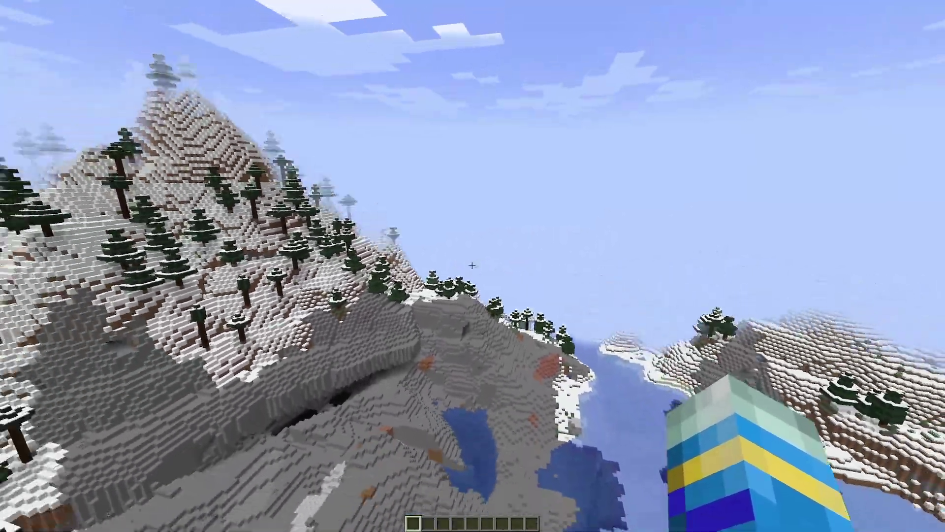
key(w)
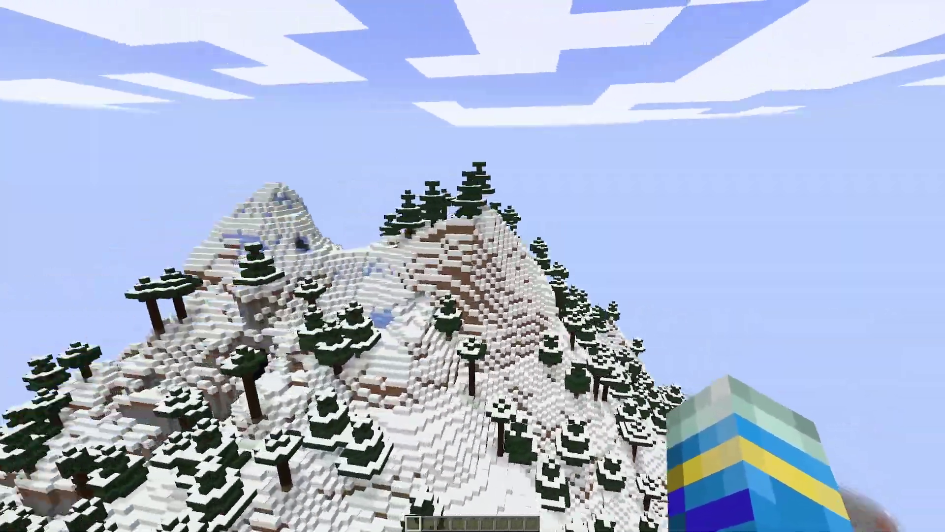
key(w)
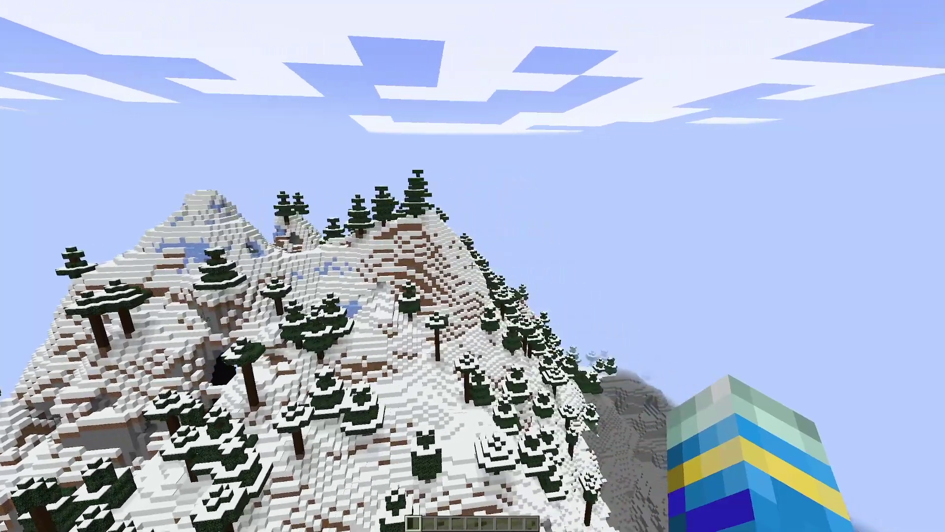
key(w)
key(s)
key(w)
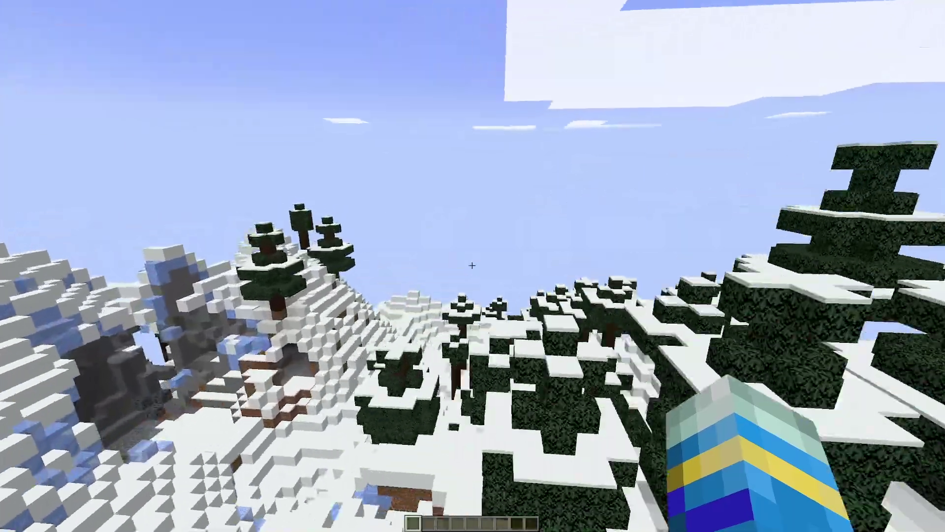
key(s)
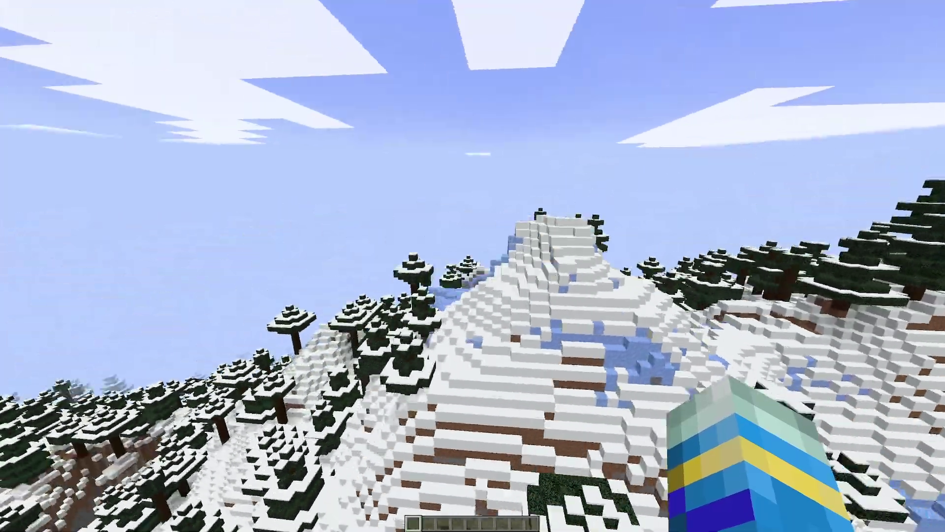
key(w)
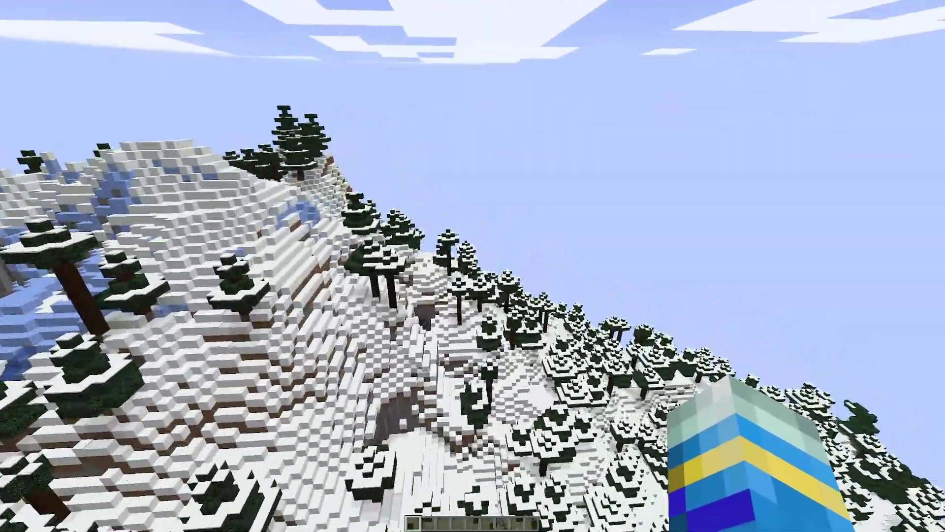
text(s)
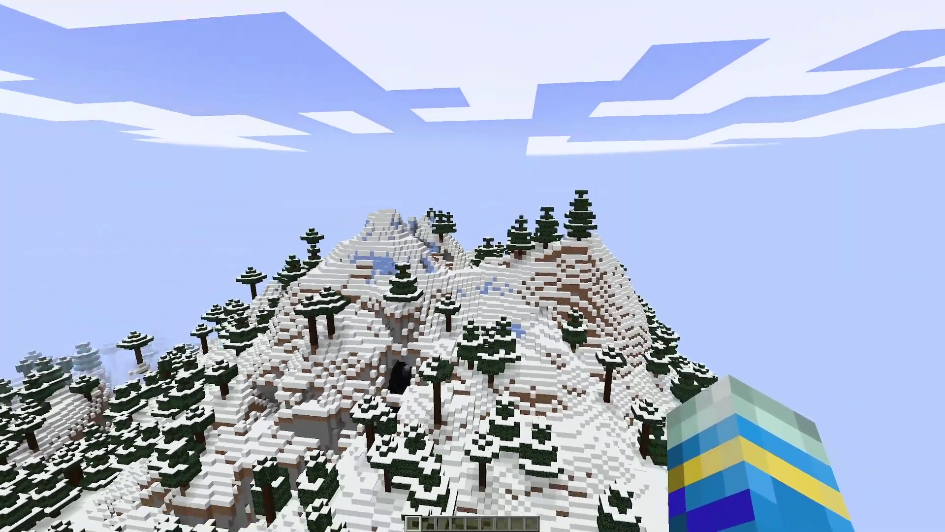
Show the Chunky command help, and start a circular chunk generation task in world centered at 0 0 with radius 1000
text(/chunky help)
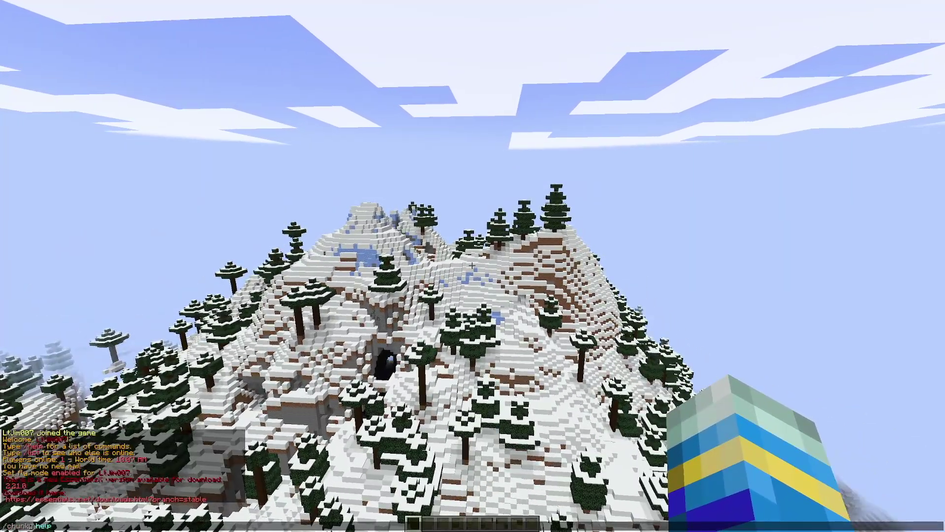
key(Return)
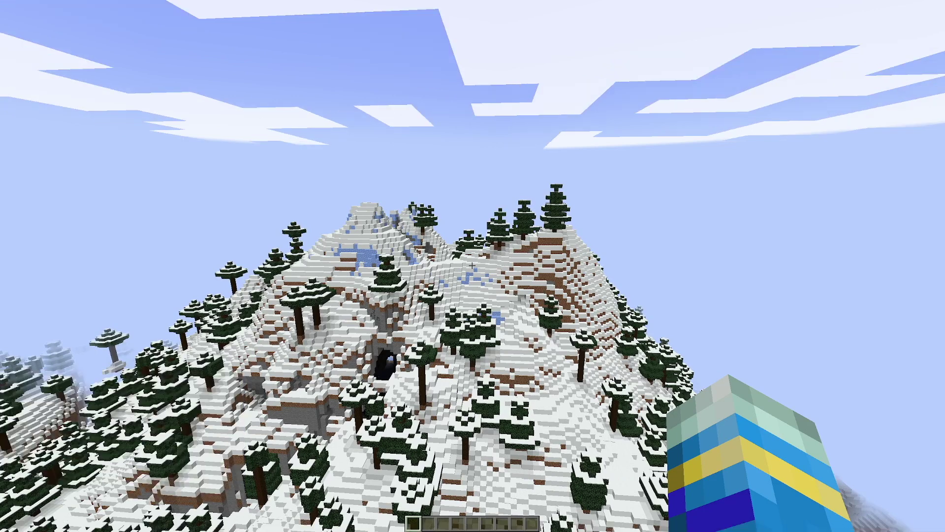
key(slash)
text(chu)
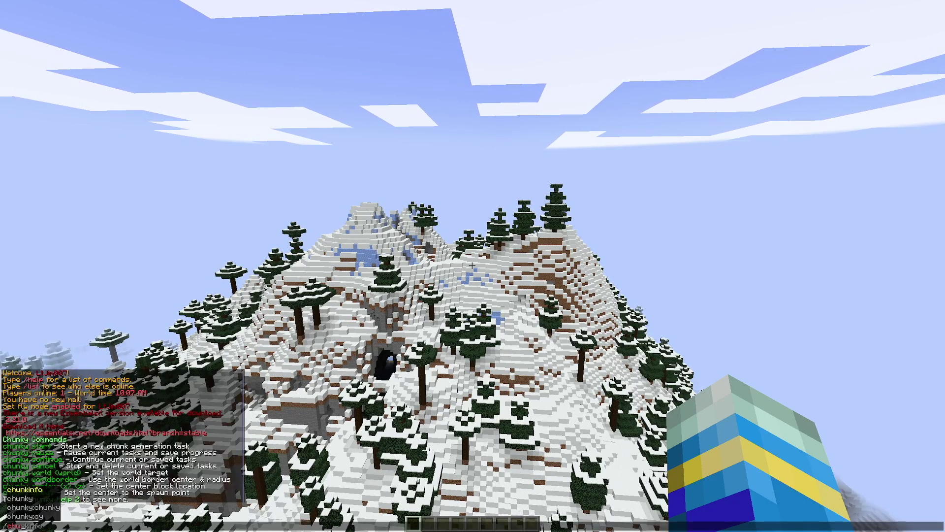
text(nky start)
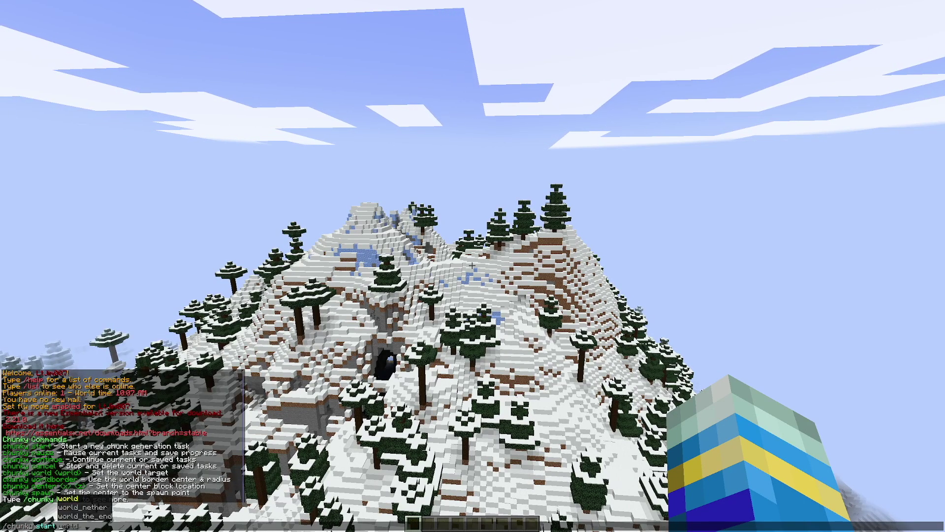
key(Tab)
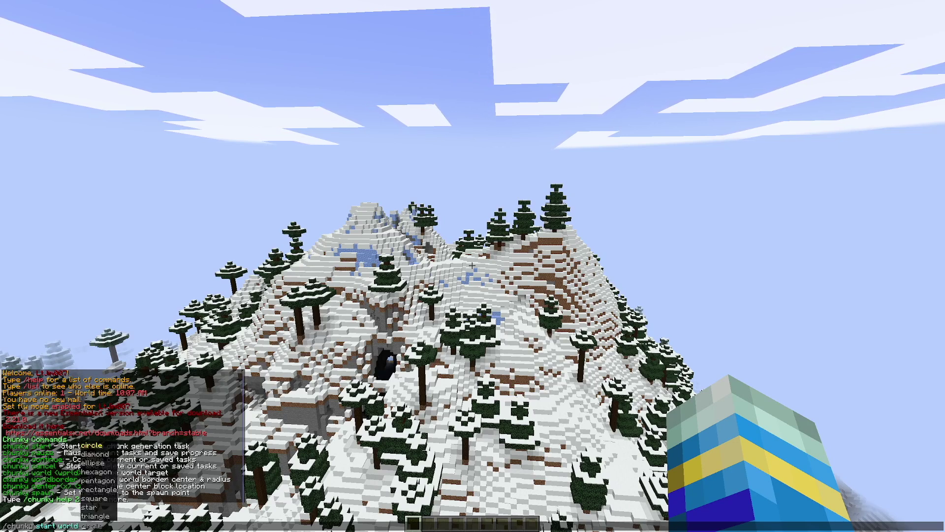
key(Tab)
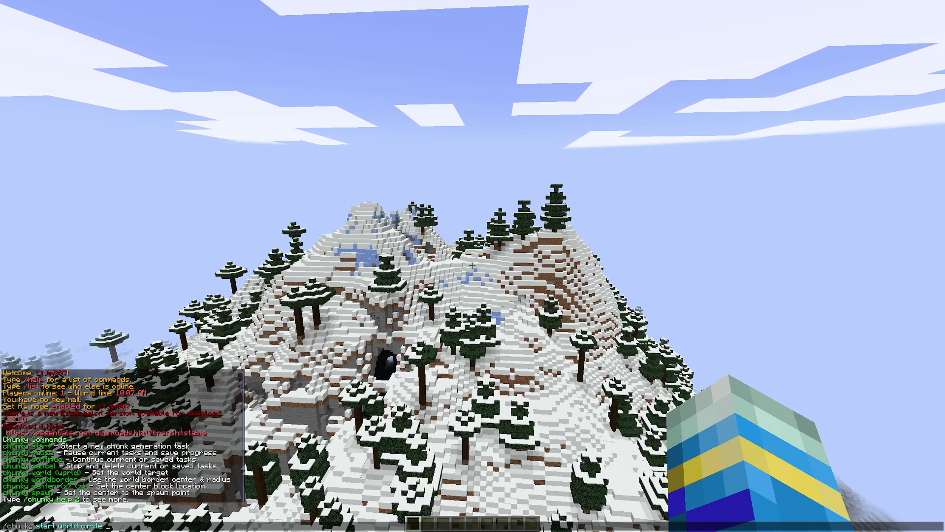
text(0 0 1000)
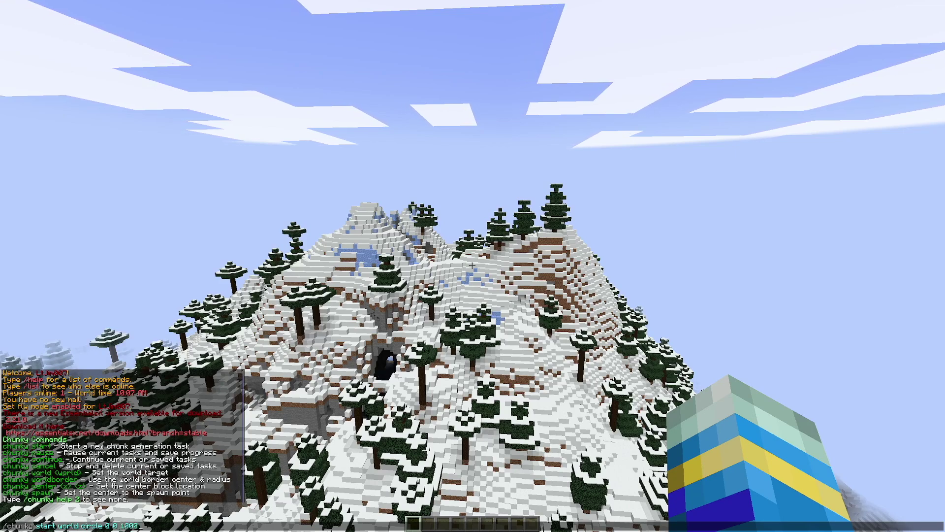
key(Return)
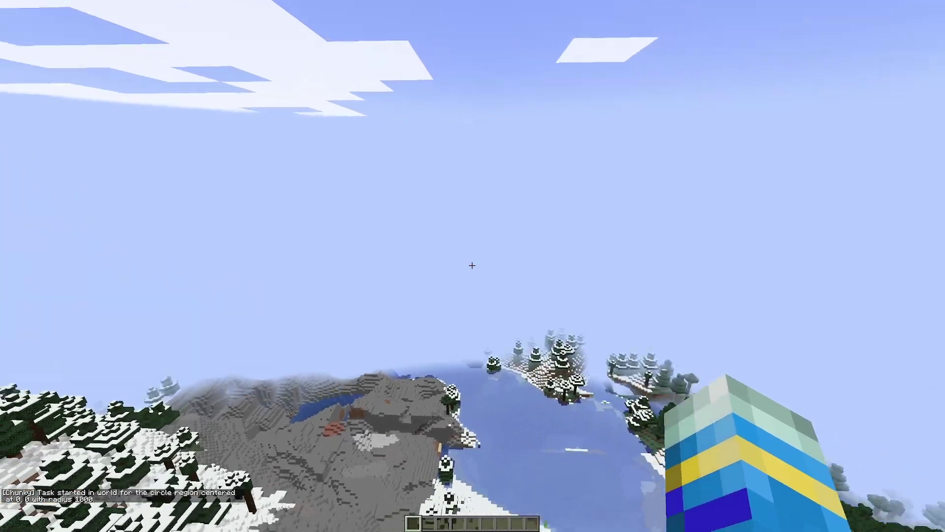
key(t)
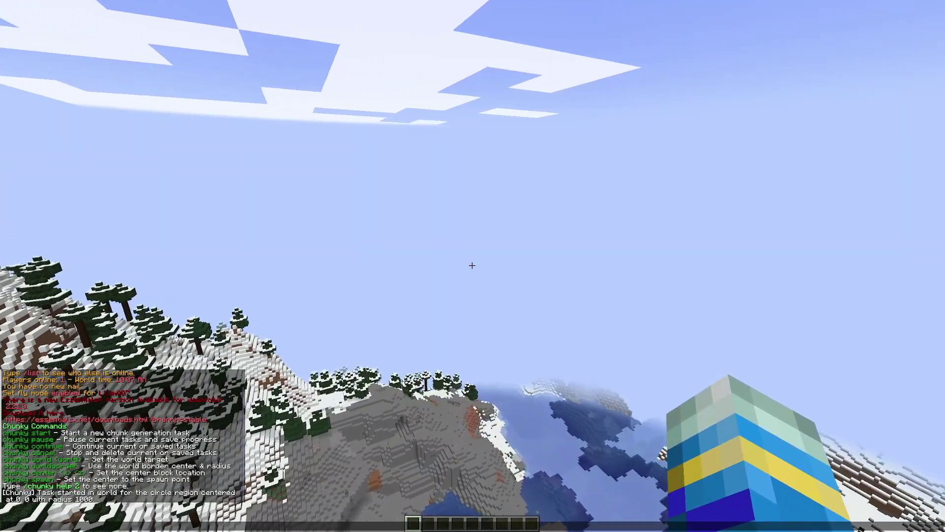
key(Escape)
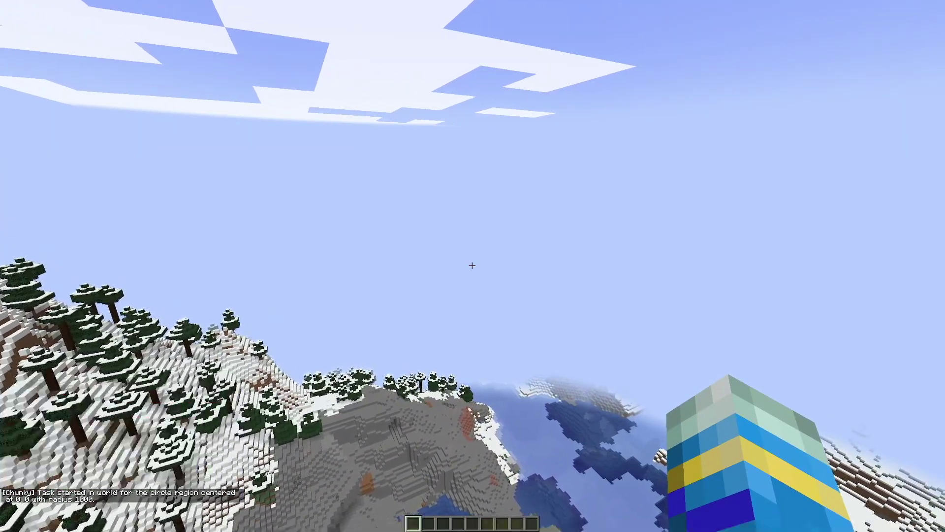
key(w)
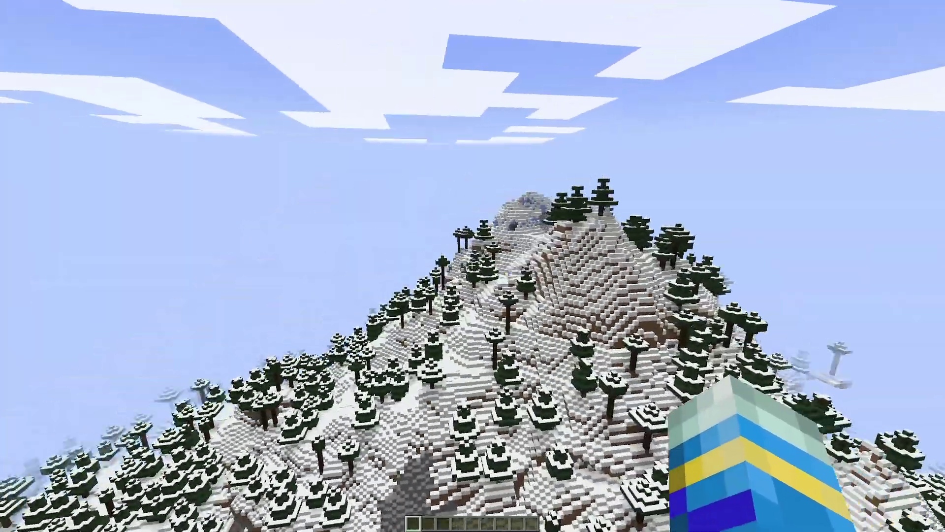
Pause the running Chunky generation task and resume it with the continue command
text(/callhunky pause)
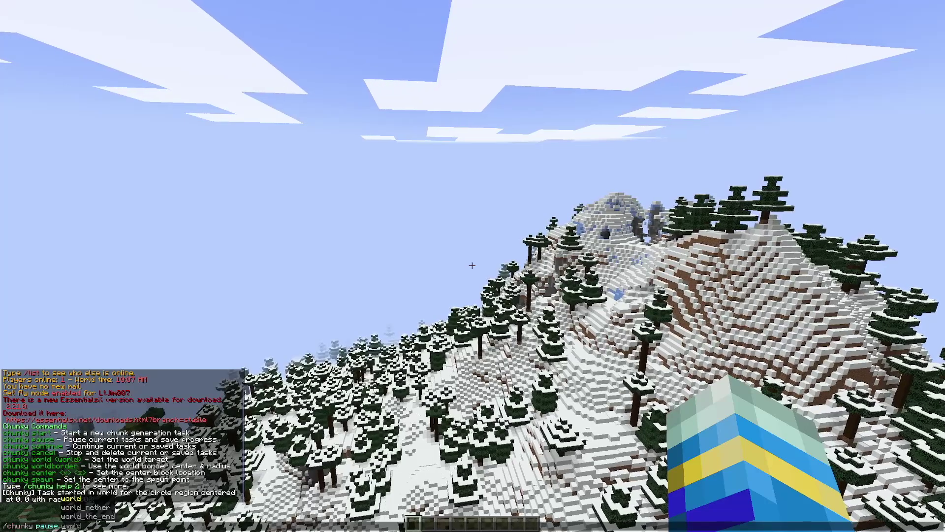
key(Return)
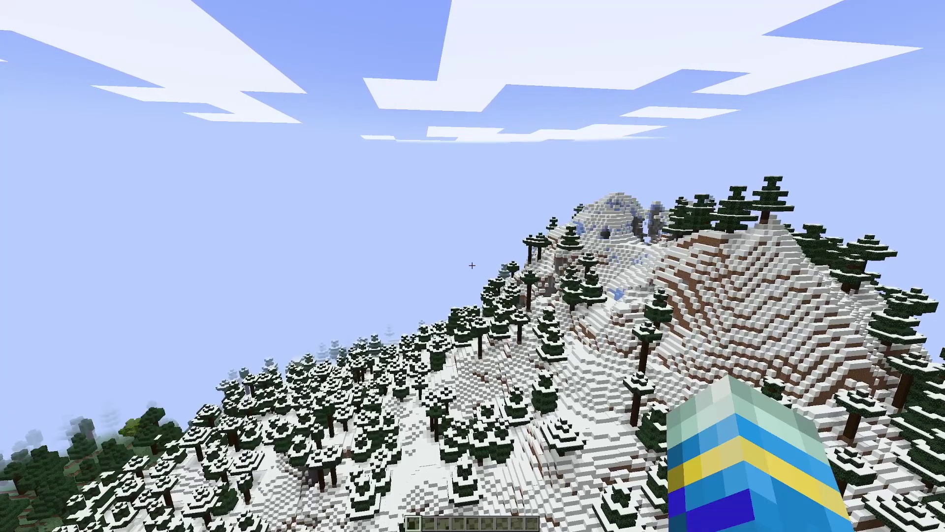
key(t)
text(/chunky continue)
key(Return)
Cancel the Chunky generation task and run the confirm command to approve the cancellation
key(t)
key(Up)
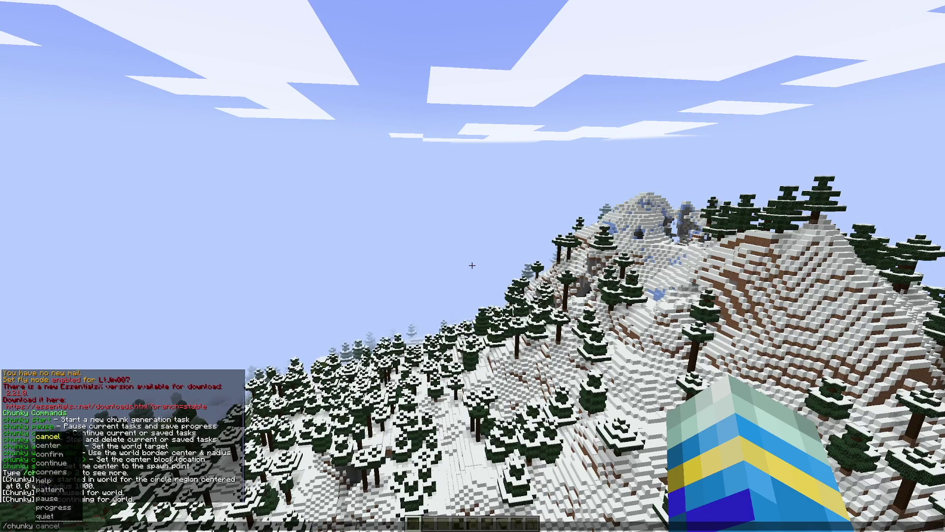
key(Return)
key(t)
key(Up)
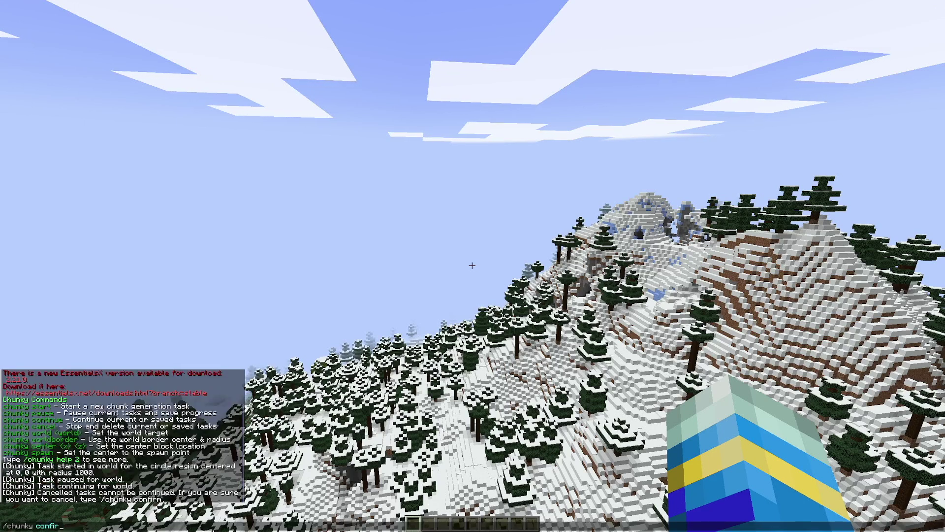
text(m)
key(Return)
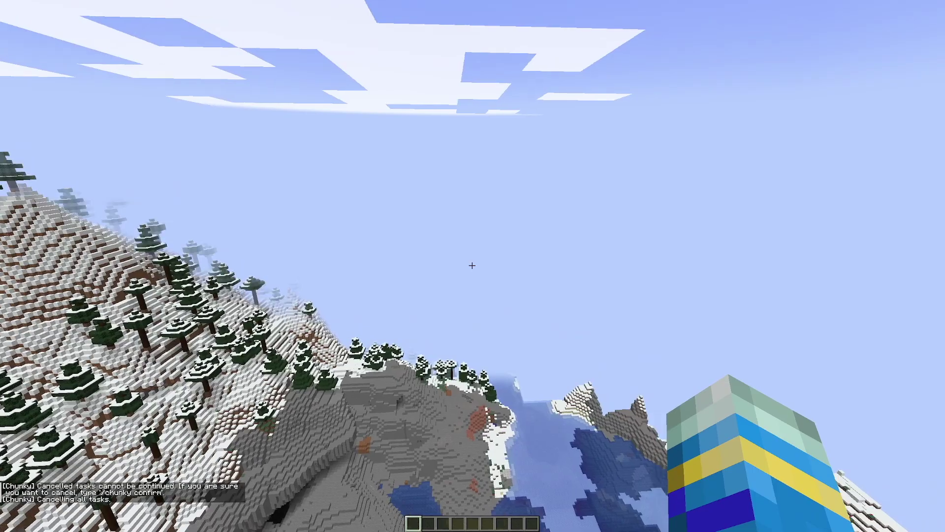
Set the Chunky center with the center command, giving no coordinates
text(/chunkyu)
key(BackSpace)
text(center)
key(Return)
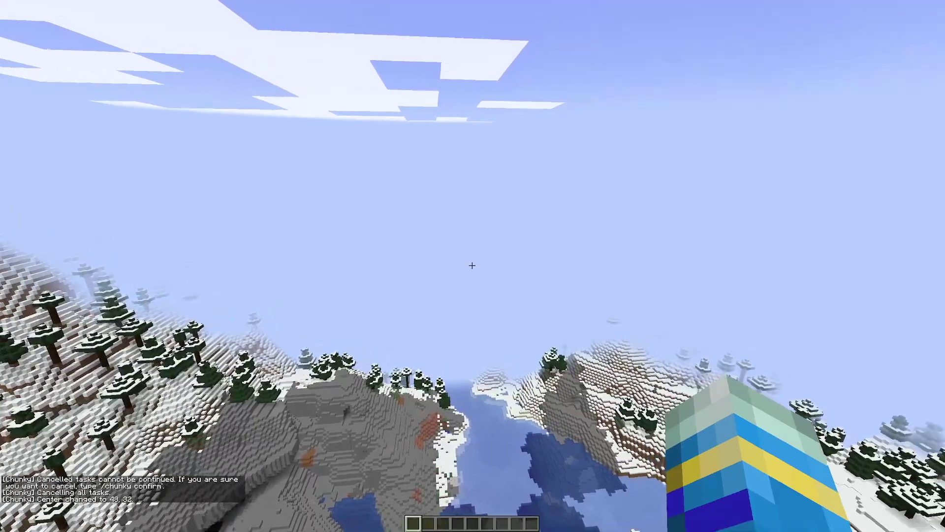
key(shift)
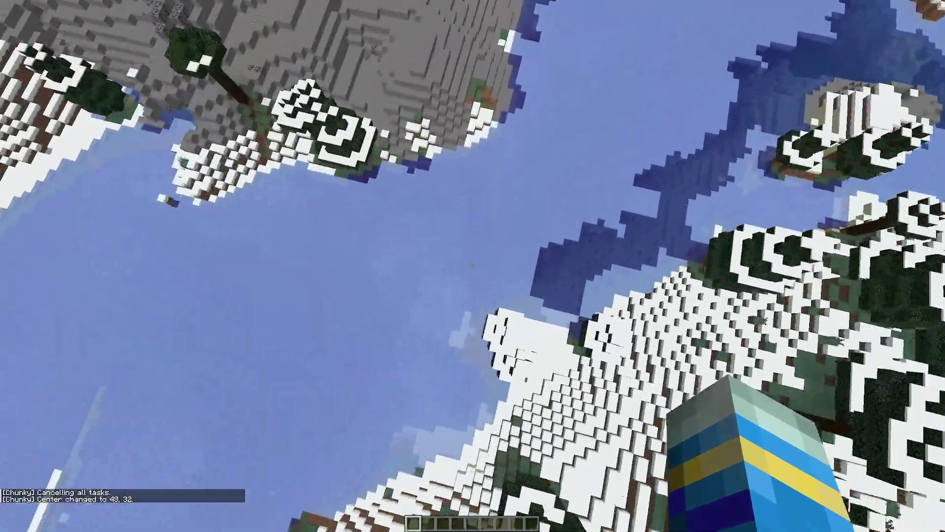
key(space)
key(space)
key(space)
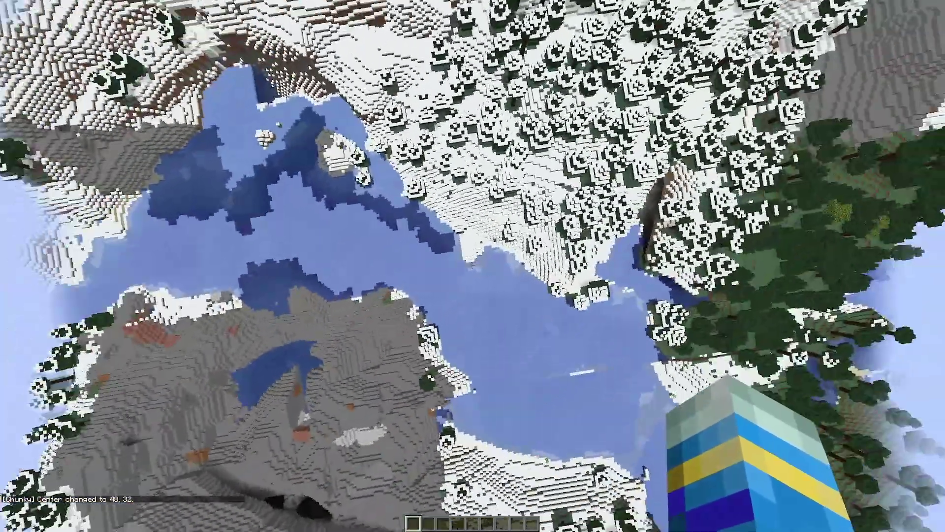
Increase the Chunky generation radius with the relative value +10k
text(t)
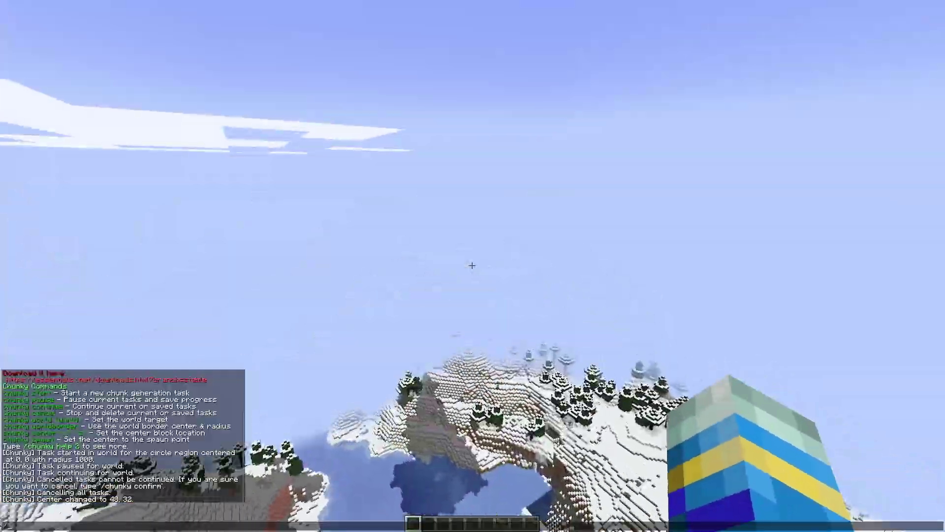
text(/chunk)
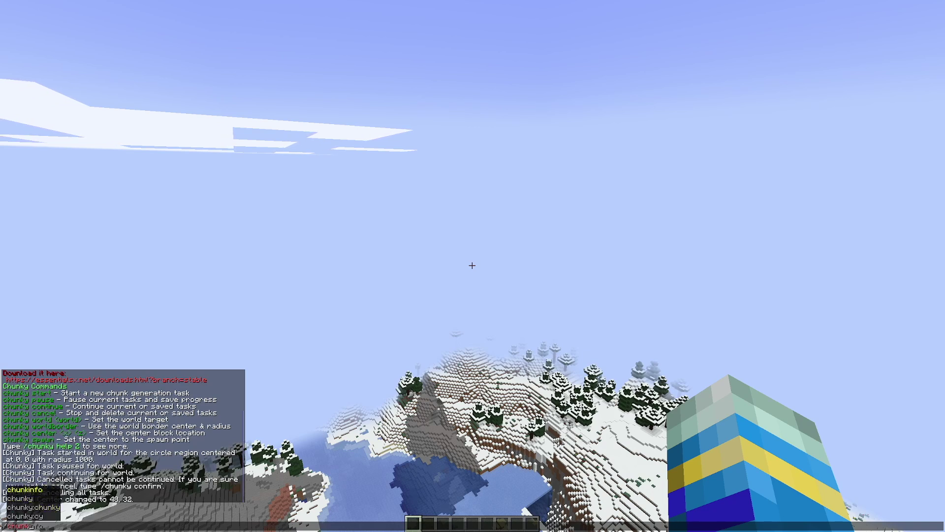
text(y radius 1000)
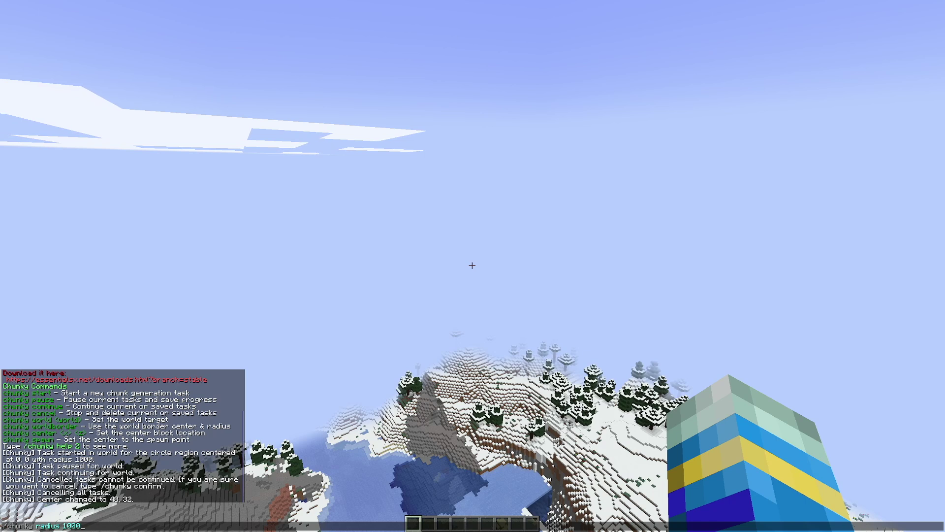
key(BackSpace)
key(BackSpace)
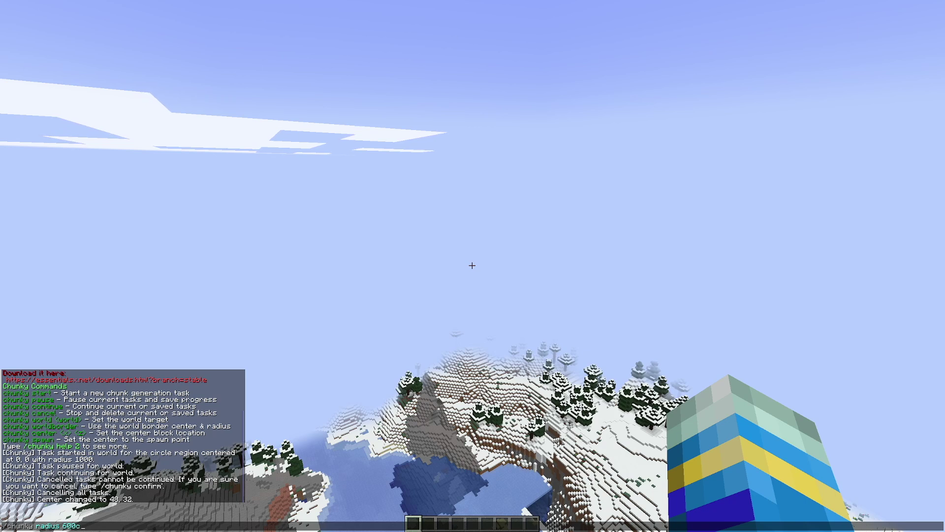
key(BackSpace)
key(BackSpace)
key(BackSpace)
key(BackSpace)
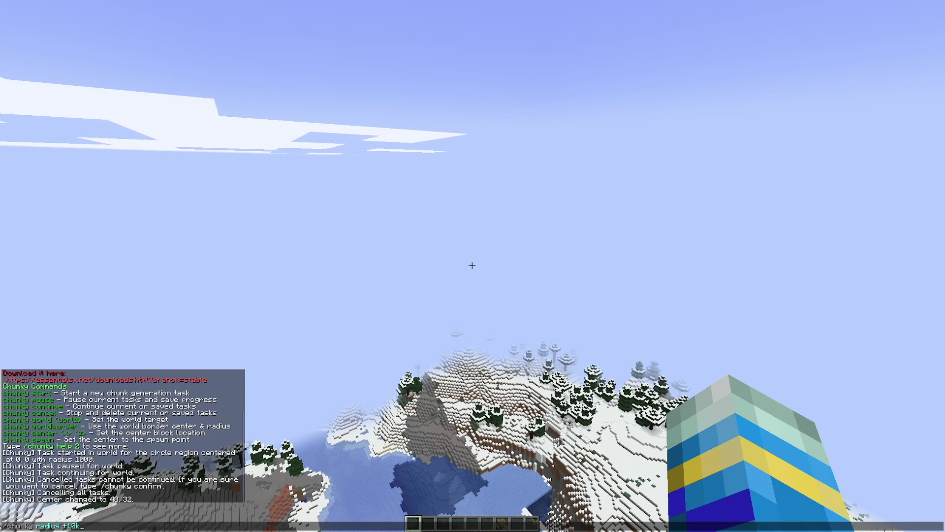
key(Return)
Set the Chunky center and radius from the world border with the worldborder command
key(t)
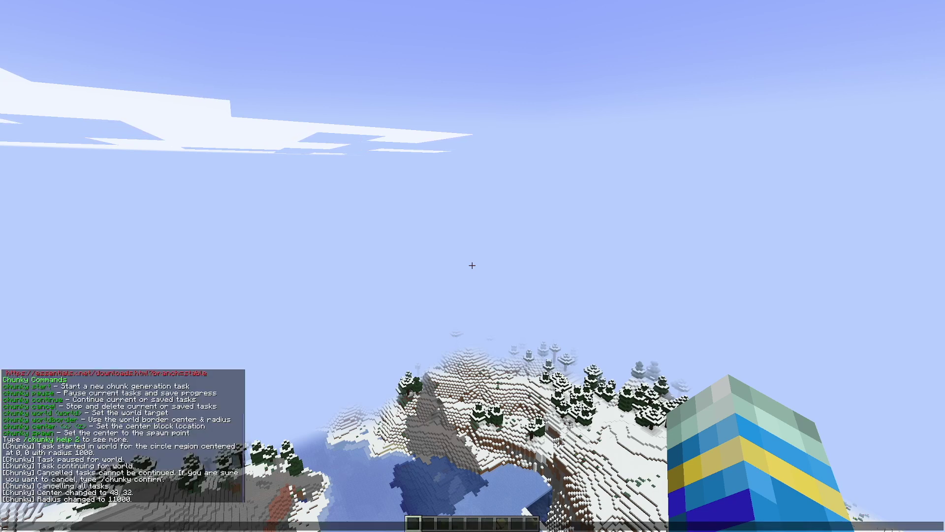
key(Escape)
key(slash)
text(chunky world)
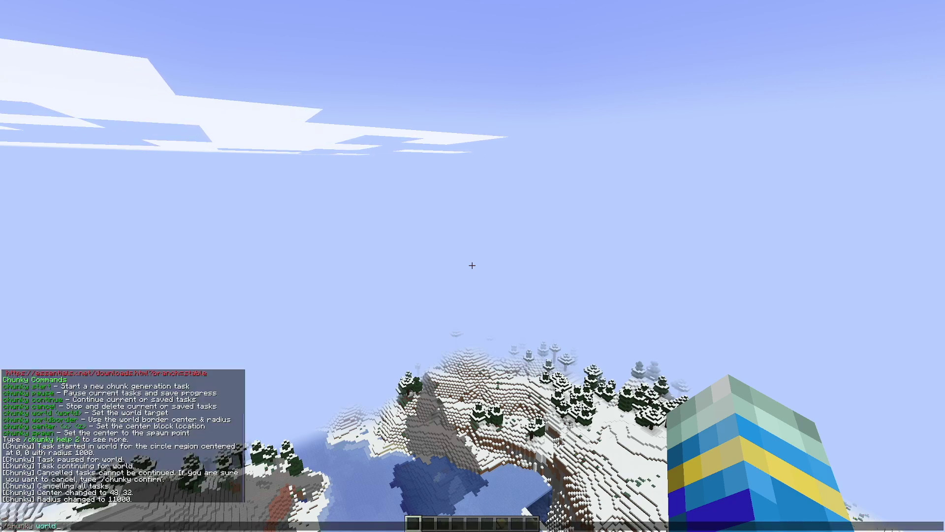
key(Tab)
key(Return)
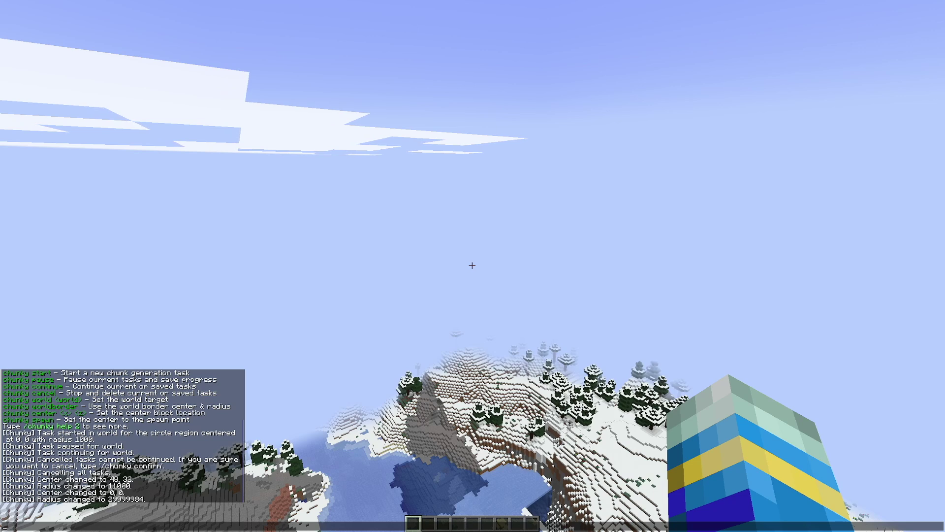
Set the Chunky selection by corner coordinates 1000 2000 and -1000 -2000 with the corners command
key(Escape)
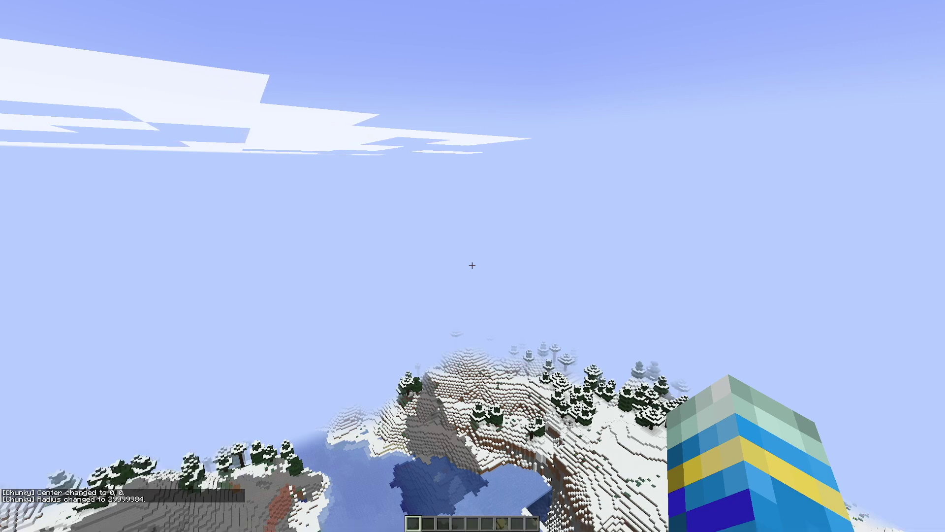
text(/chunky corners)
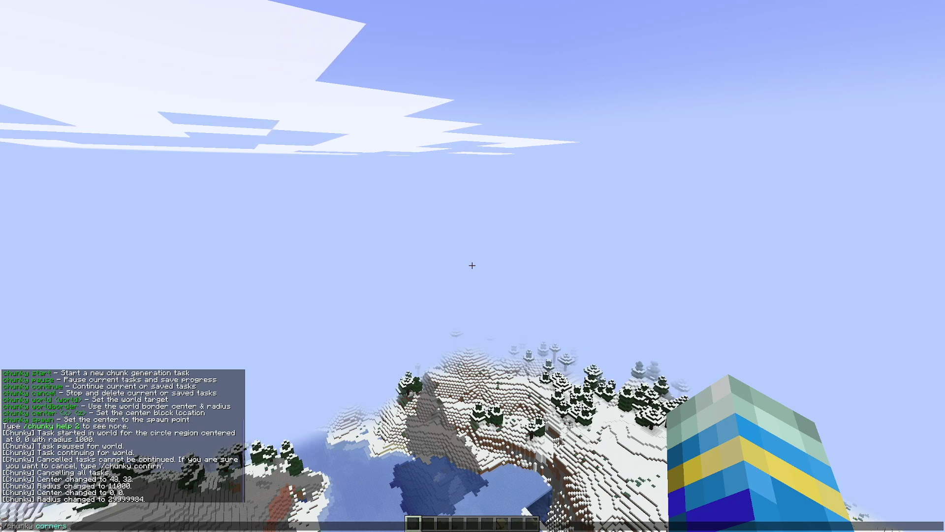
text(1000 2000)
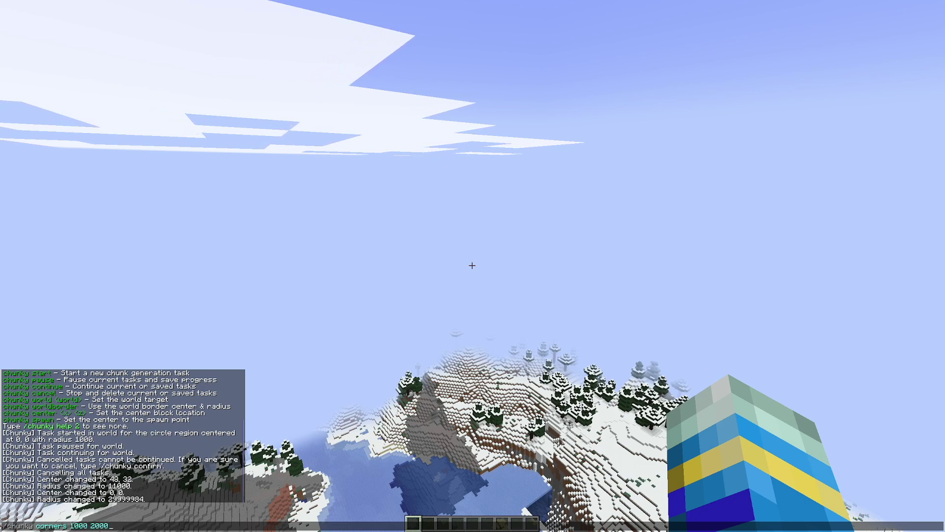
text( -1000 -2000)
key(Return)
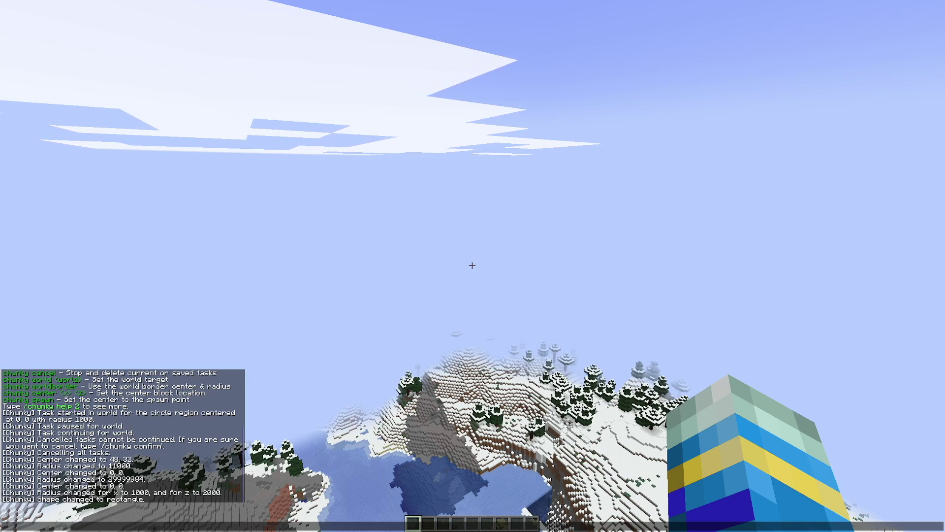
Set the Chunky generation shape to hexagon with the shape command
key(Escape)
text(/chunky sha)
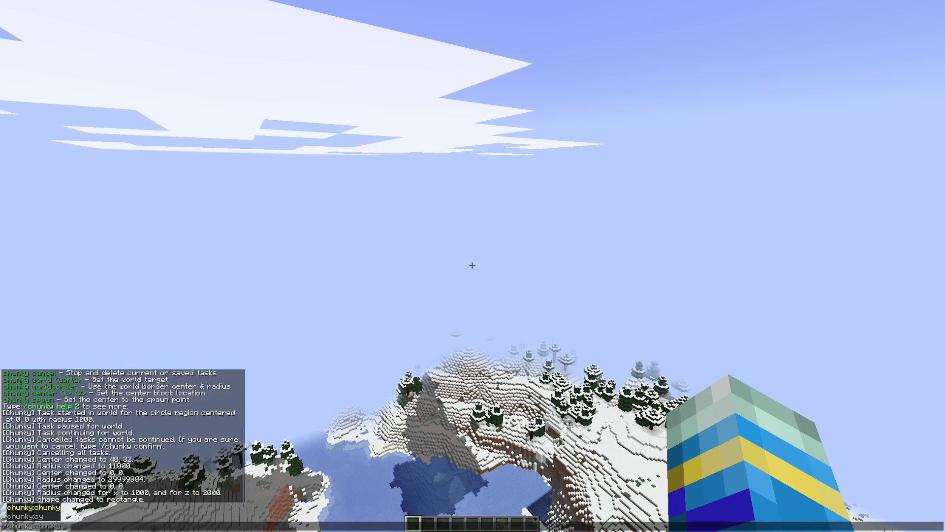
text(pe)
key(Tab)
key(Tab)
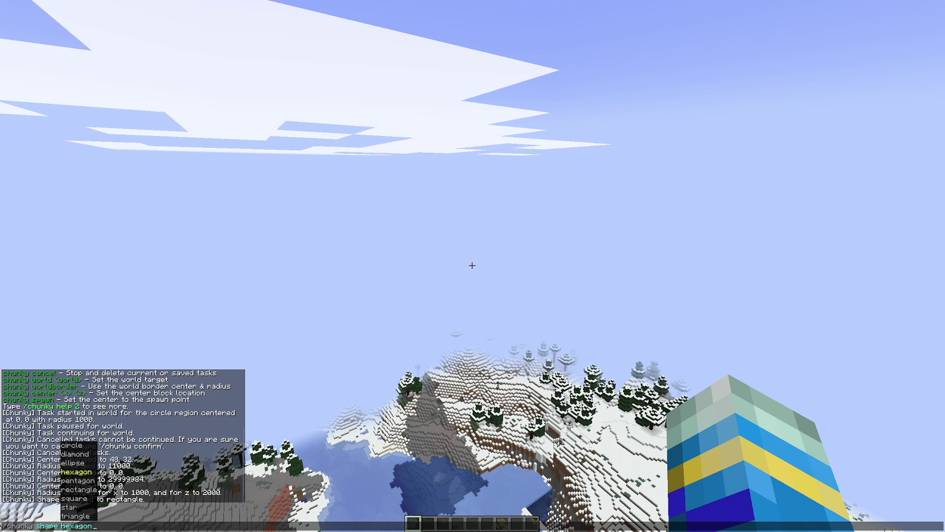
key(Tab)
key(Tab)
key(Return)
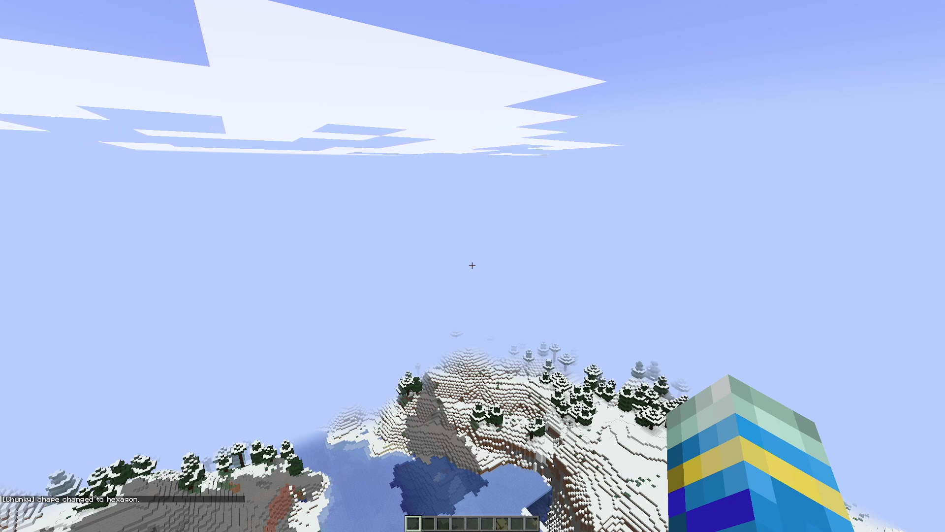
Set the preferred Chunky generation pattern with the pattern command, choosing one of the suggested patterns
key(slash)
text(chunky )
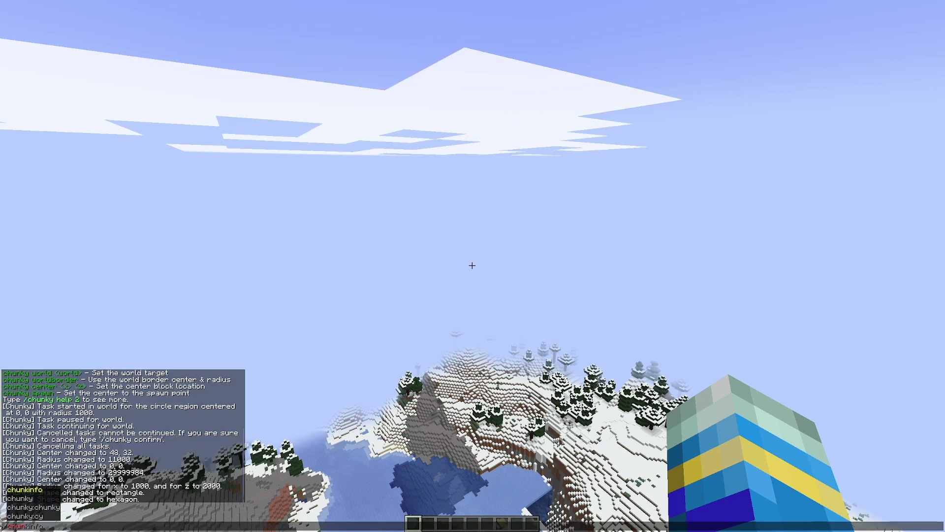
text(pattern)
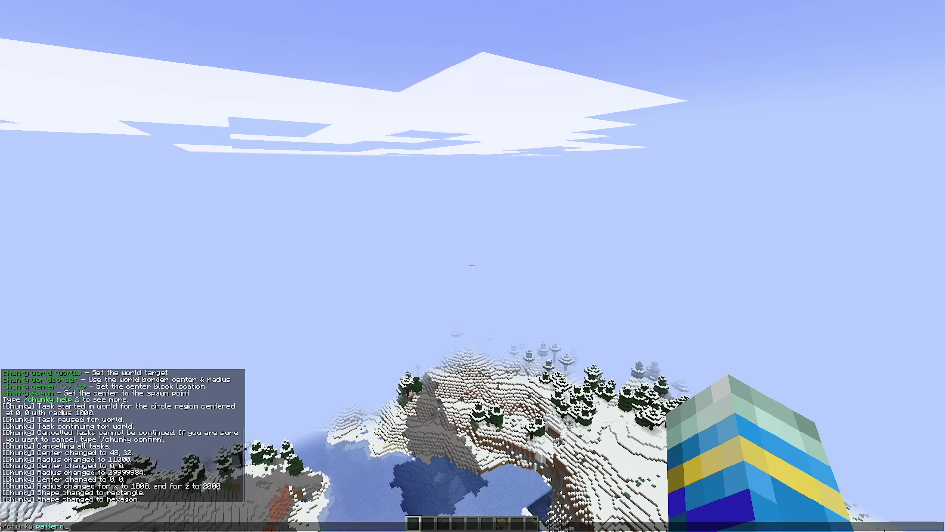
key(Tab)
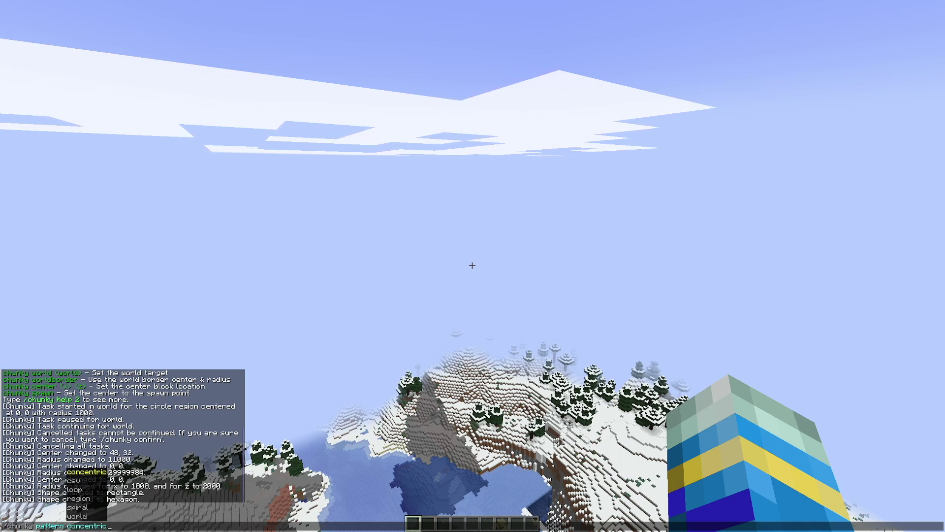
key(Tab)
key(Tab)
key(Tab)
key(Return)
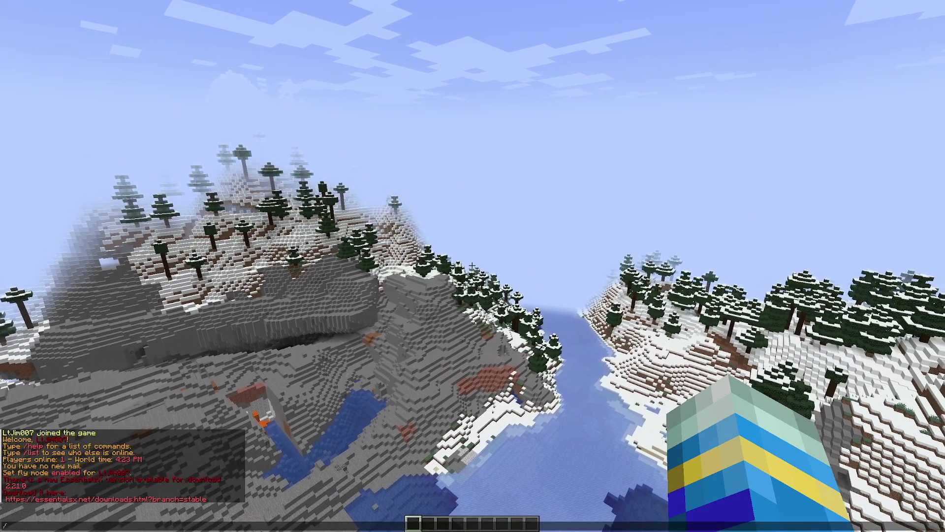
Run the Chunky trim command for world with a circle centered at 0 0 and radius 10000
text(/chunky tr)
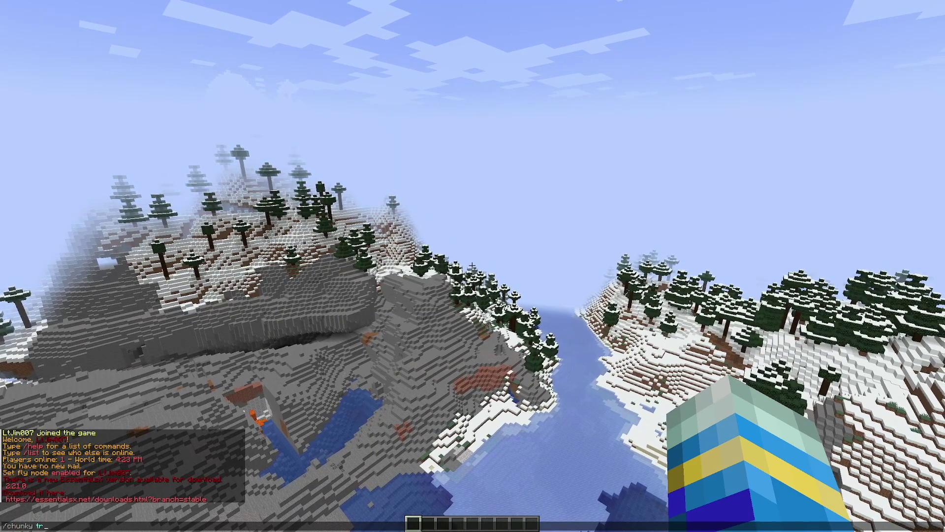
text(im )
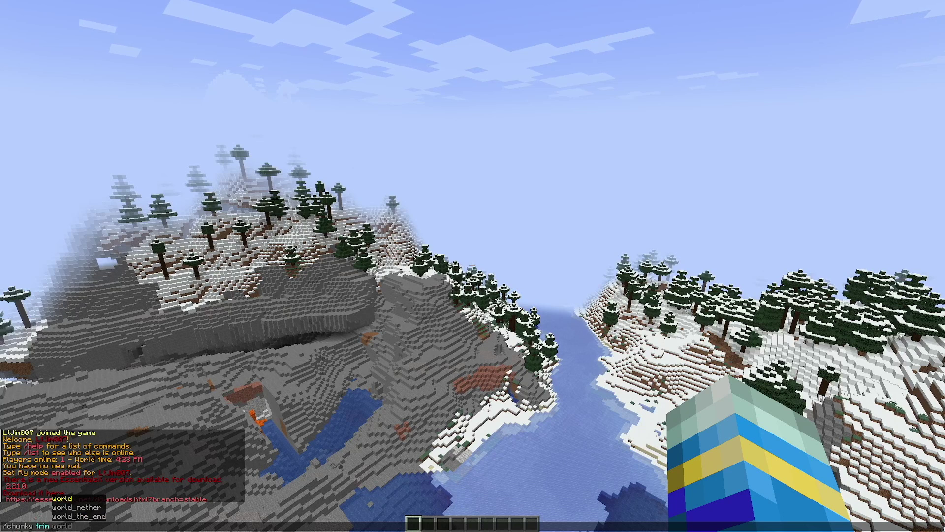
text(world circle)
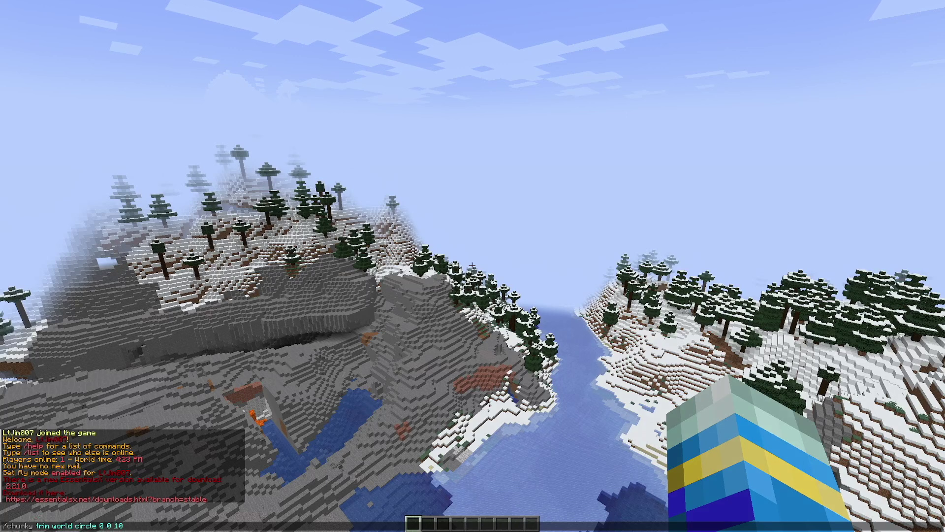
text(0 0 10000)
key(Return)
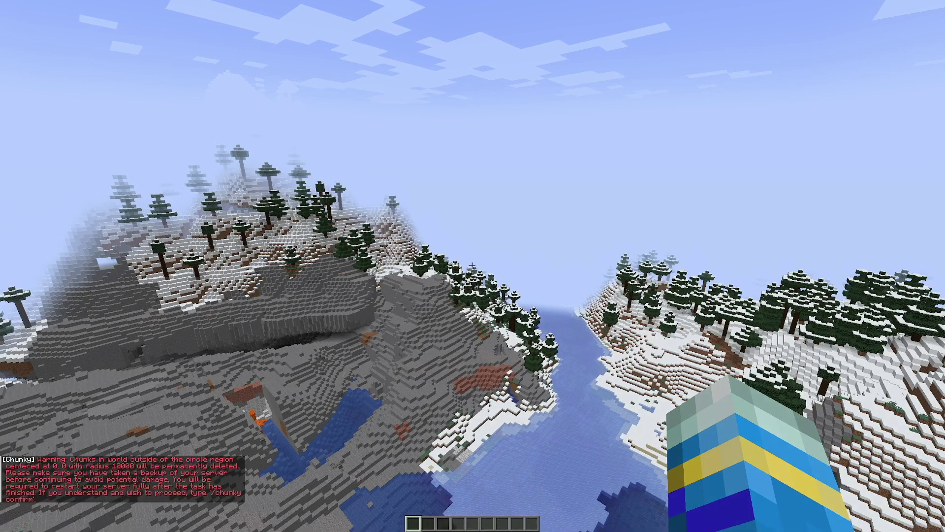
Approve the pending 10000-radius trim by running the Chunky confirm command
key(t)
key(Up)
key(BackSpace)
key(BackSpace)
key(BackSpace)
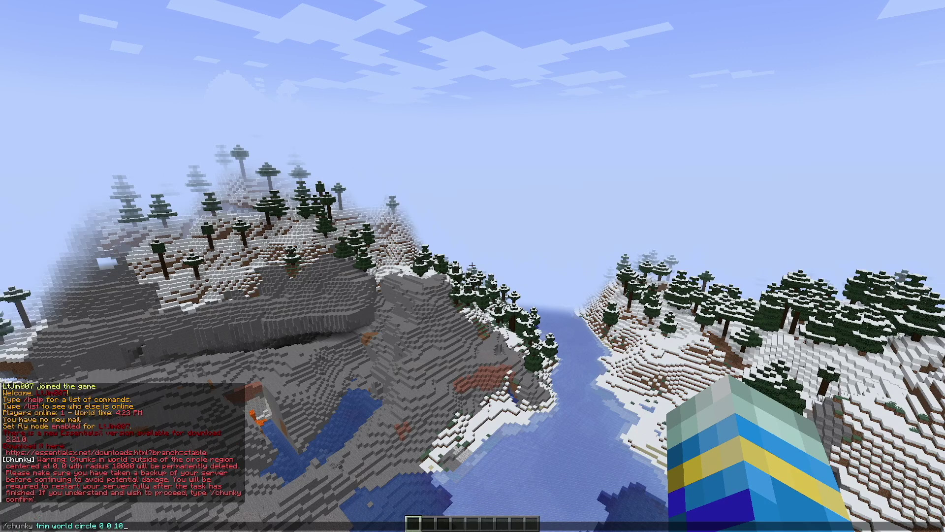
key(BackSpace)
key(BackSpace)
key(BackSpace)
key(BackSpace)
key(BackSpace)
text(con)
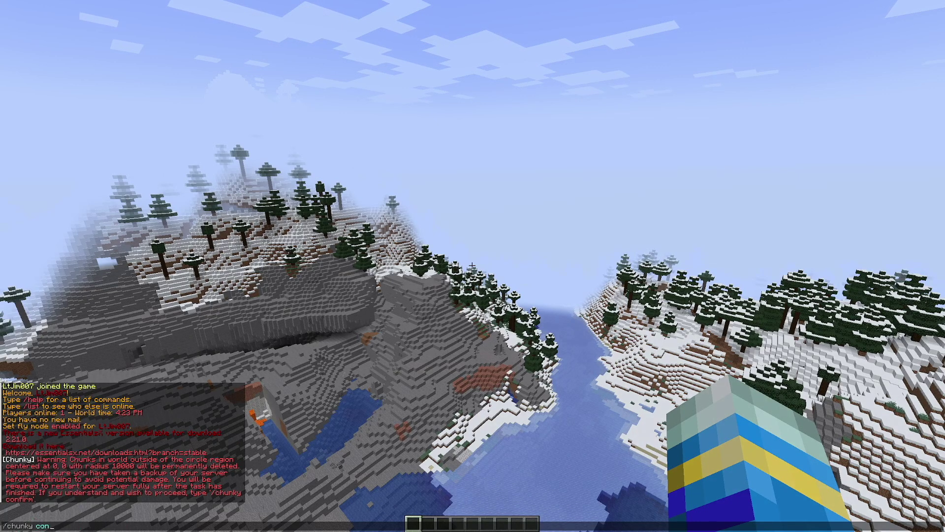
text(firm)
key(Return)
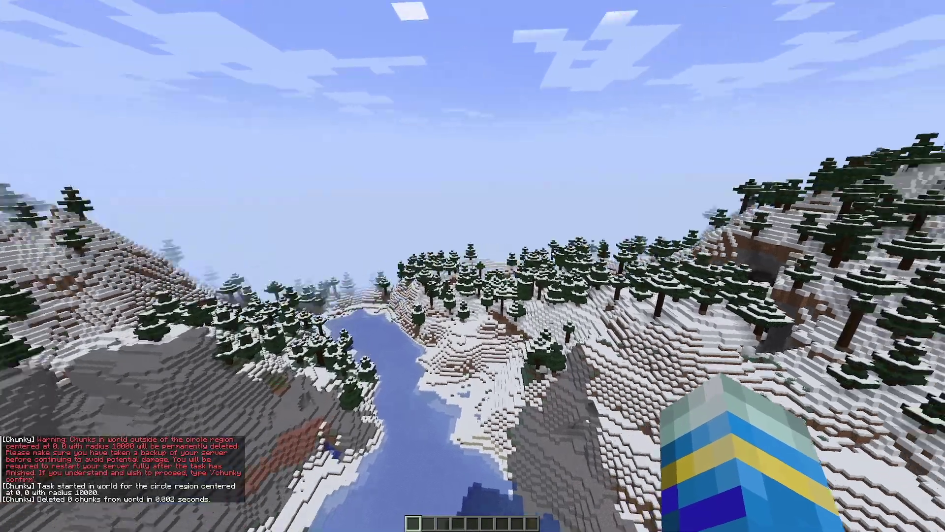
Rerun the previous Chunky trim command for the circle at 0 0, reducing the radius to 1000
key(t)
key(Up)
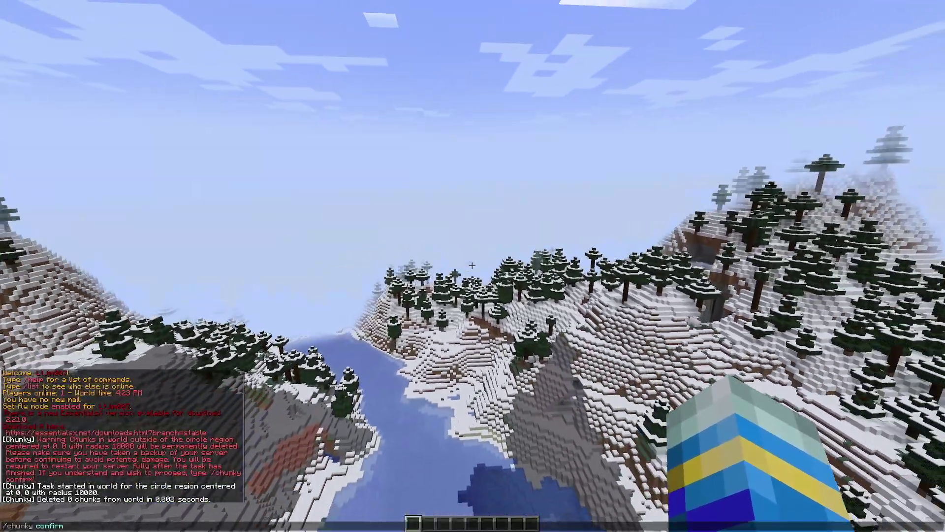
key(Up)
key(Left)
key(BackSpace)
key(Return)
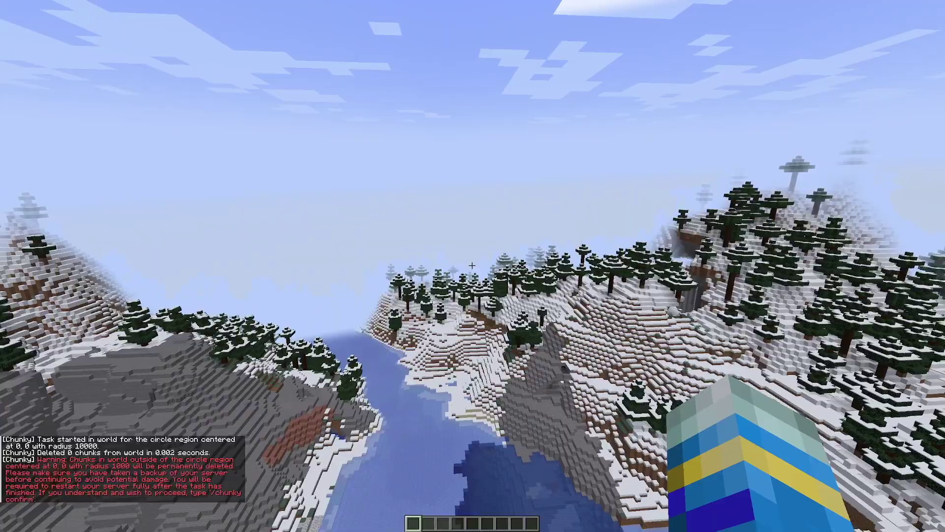
Approve the pending 1000-radius trim by rerunning the Chunky confirm command
key(t)
key(Up)
key(Up)
key(Return)
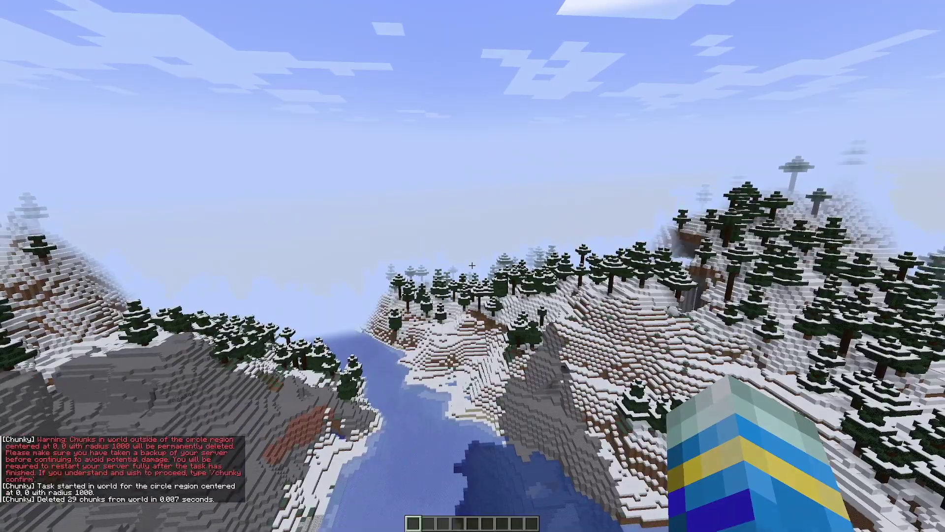
key(w)
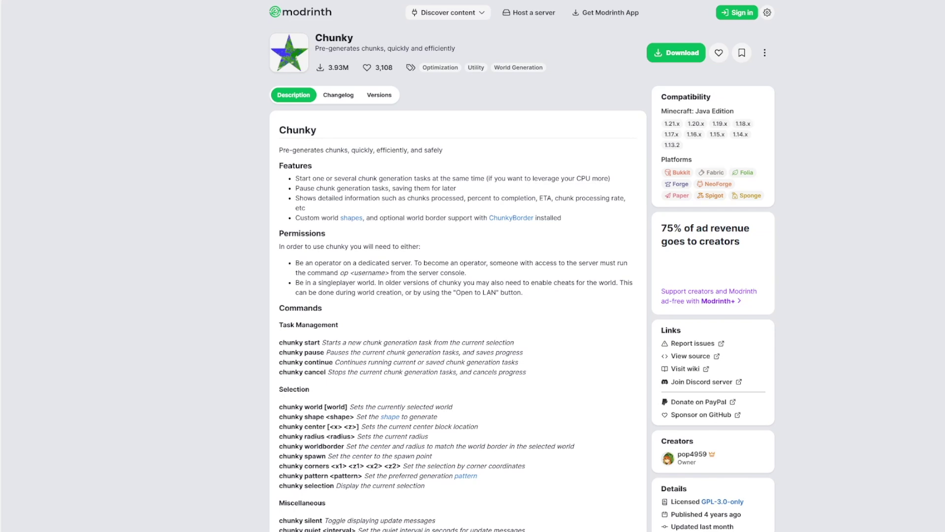
Switch to the Chunky page on Modrinth and examine the regular and other shape examples on the GitHub wiki's Shapes page
scroll(473, 266, down, 3)
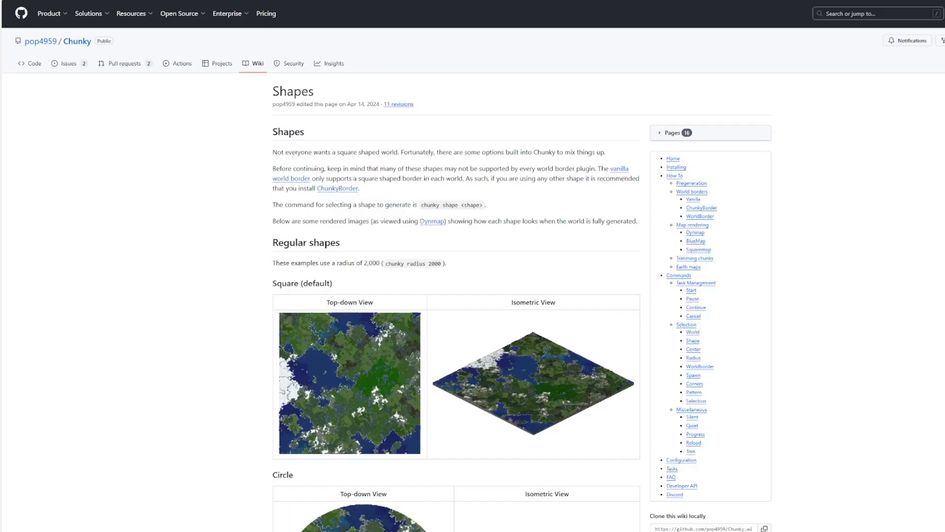
scroll(473, 266, down, 7)
scroll(473, 266, up, 4)
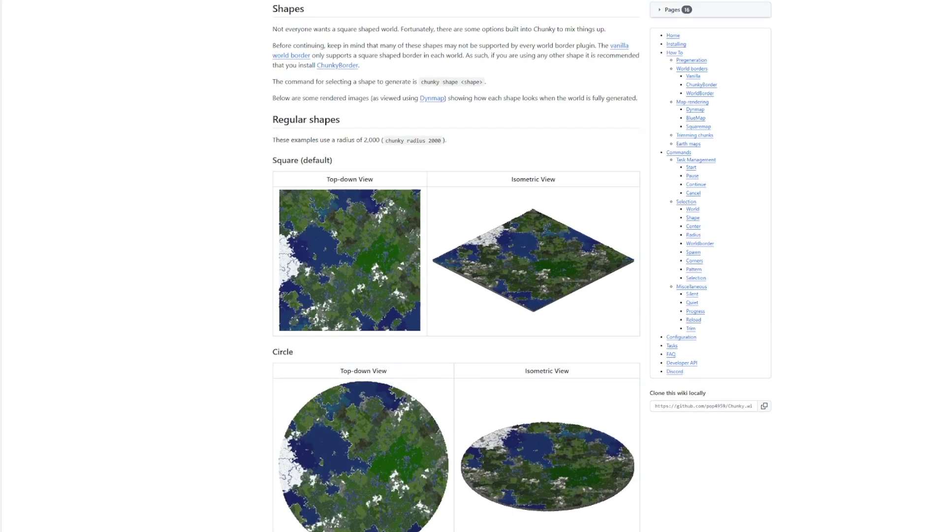
scroll(472, 266, up, 2)
scroll(473, 266, down, 8)
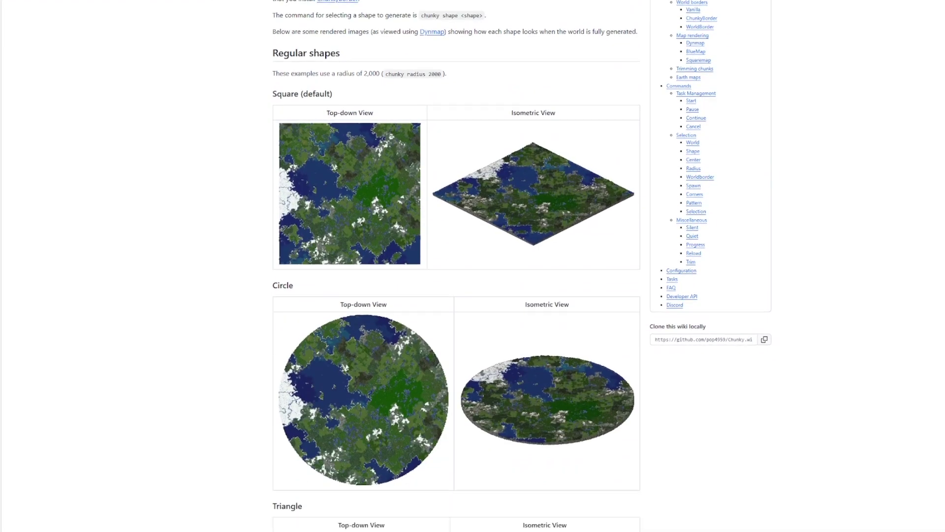
scroll(473, 266, down, 20)
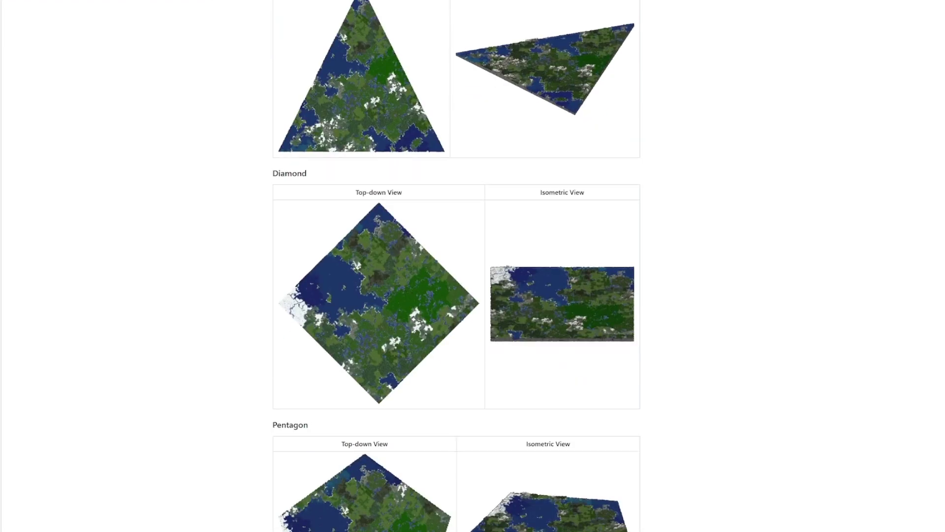
scroll(473, 266, down, 4)
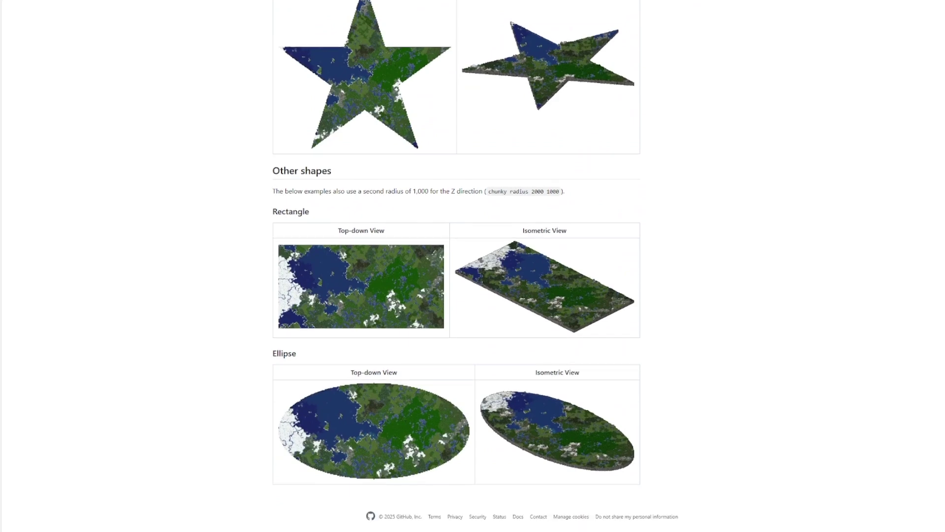
scroll(473, 266, up, 3)
scroll(473, 265, up, 20)
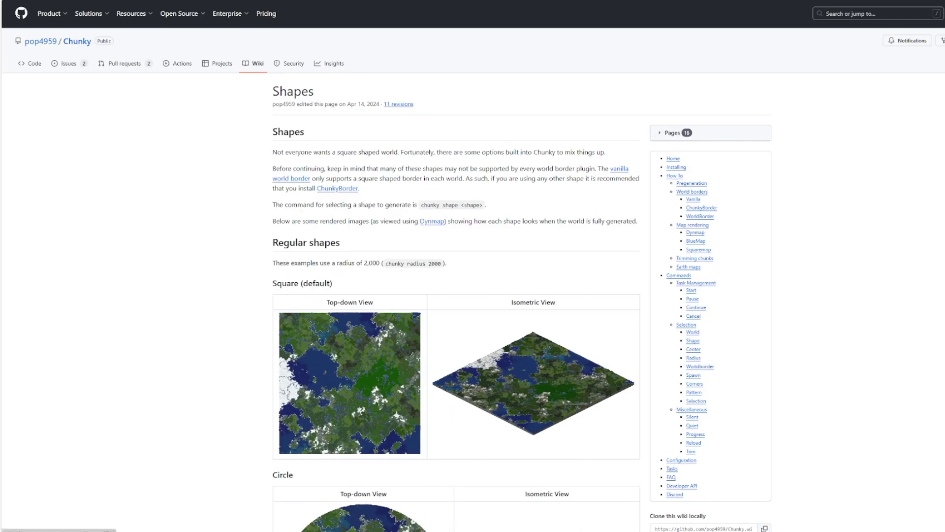
scroll(473, 267, down, 20)
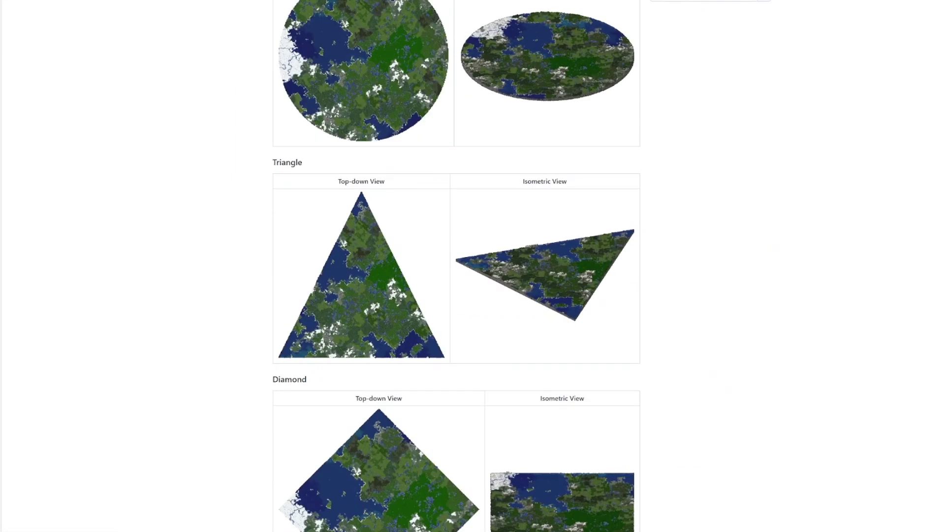
scroll(473, 266, down, 5)
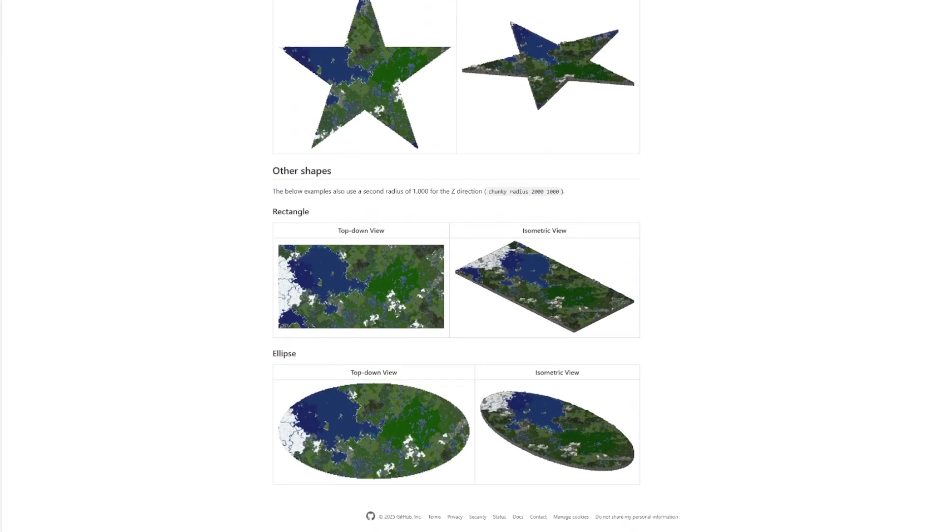
scroll(473, 266, up, 1)
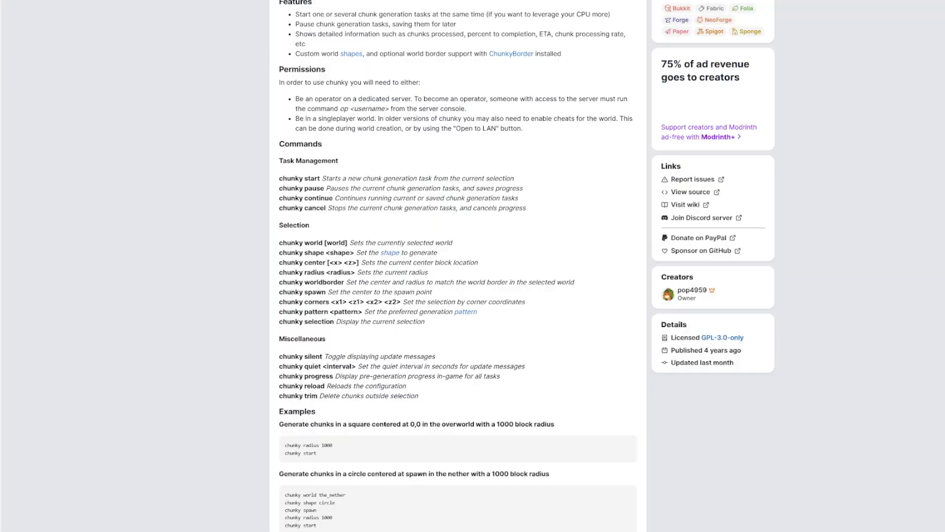
Look through the command examples, links and screenshots on Chunky's Modrinth description page
scroll(473, 266, down, 15)
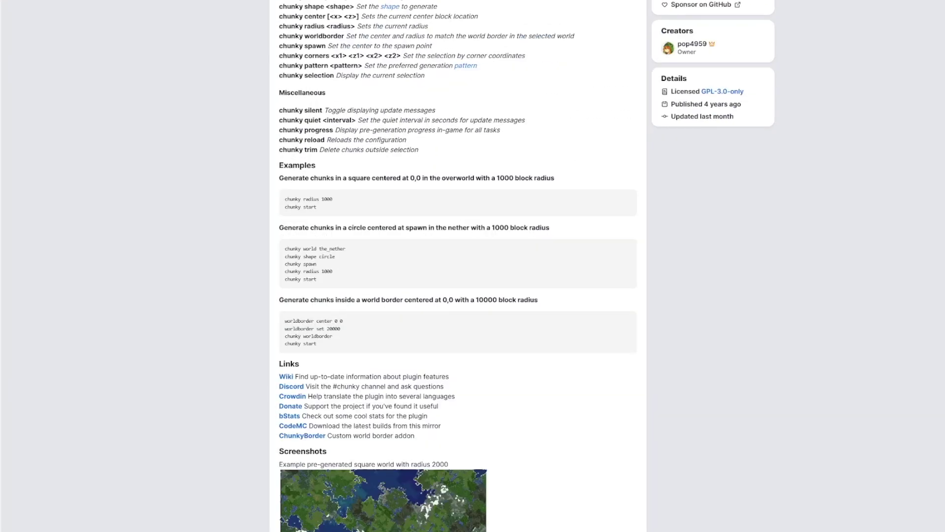
scroll(473, 266, down, 4)
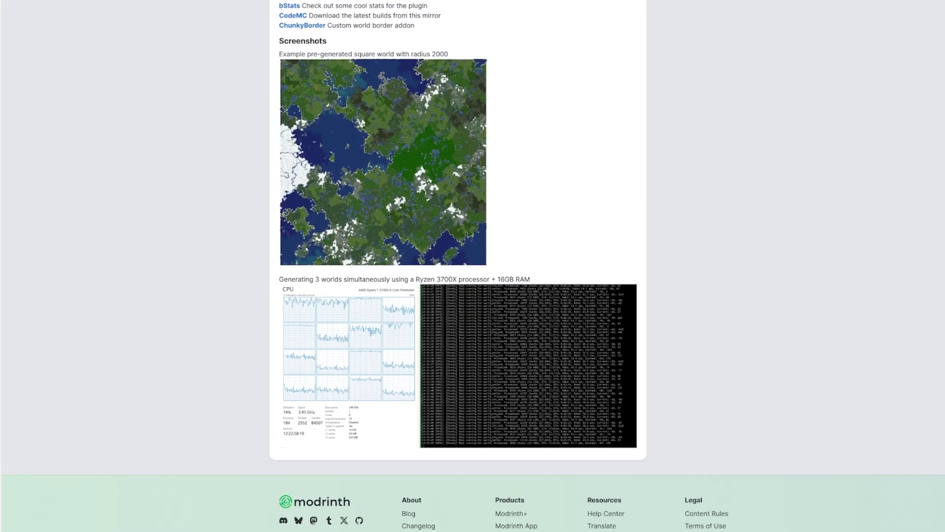
scroll(473, 265, up, 20)
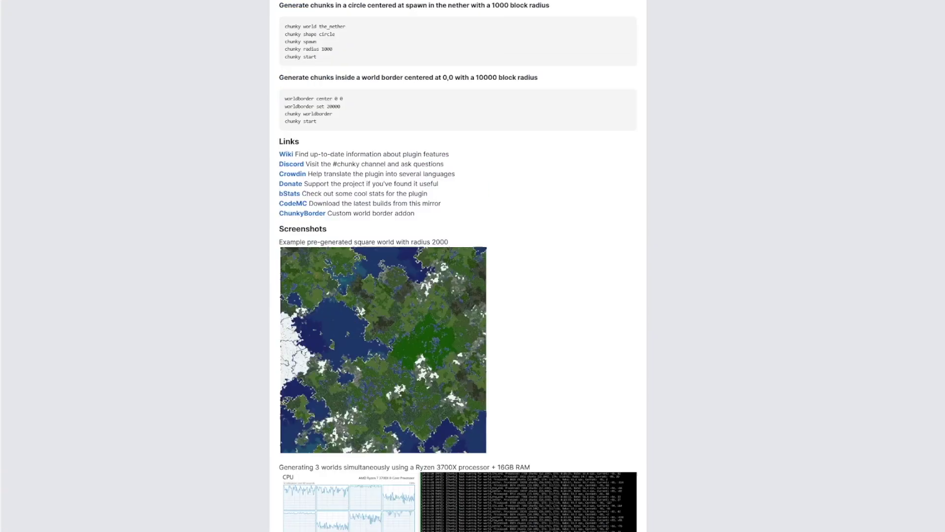